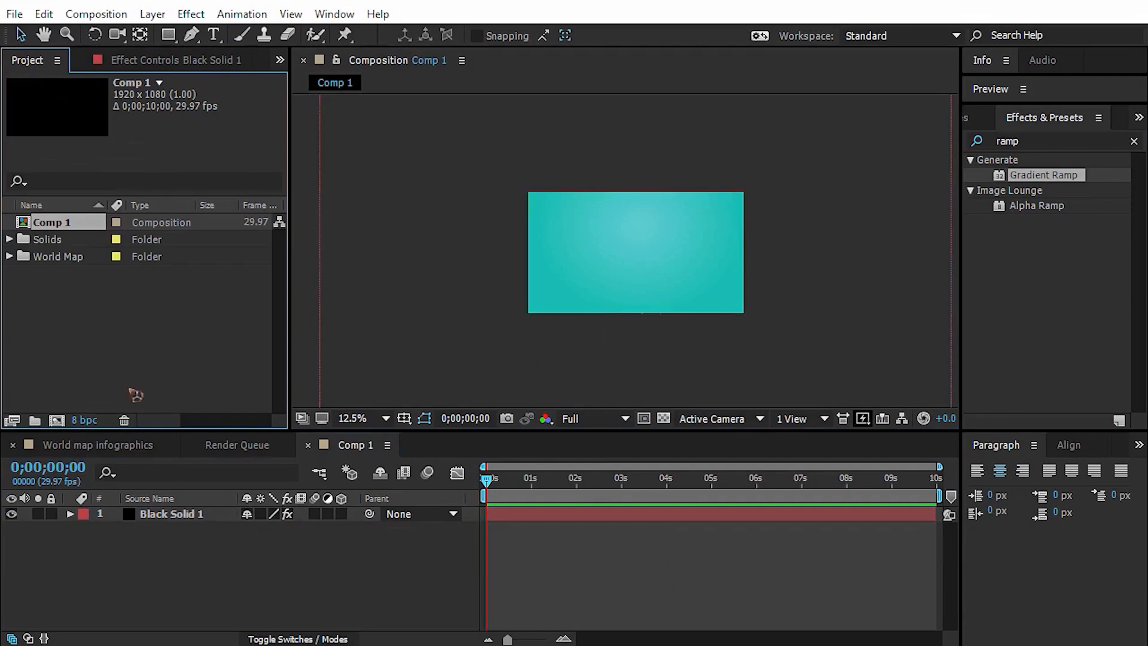
Add world map.png from the World Map folder to Comp 1 above the Black Solid 1 layer
click(32, 263)
click(10, 257)
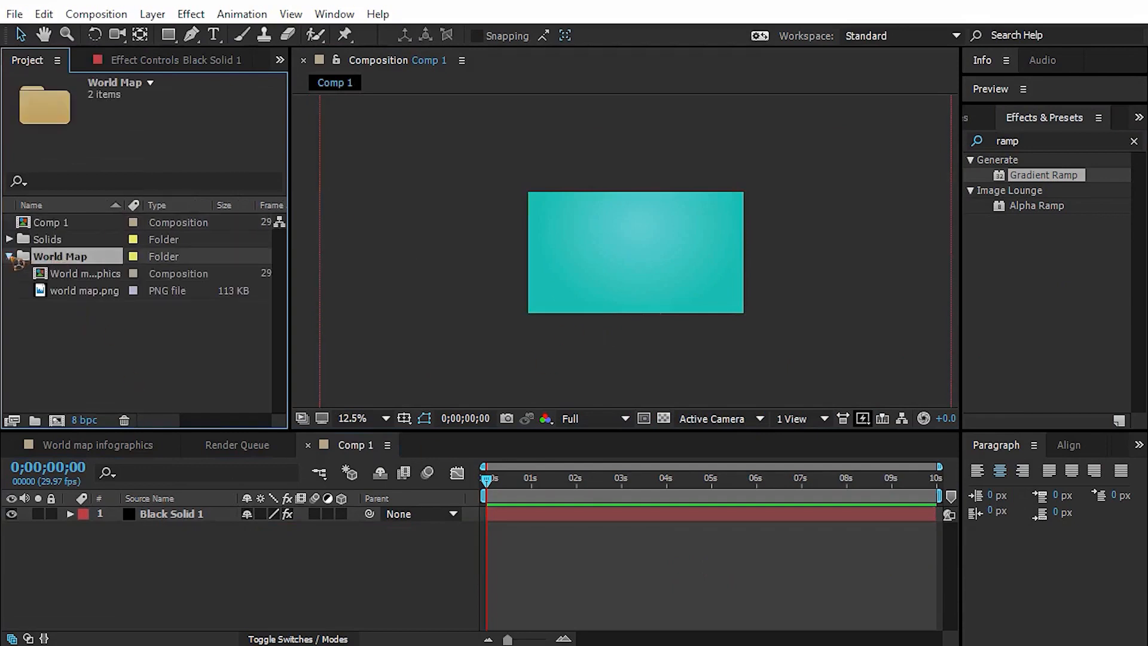
click(82, 293)
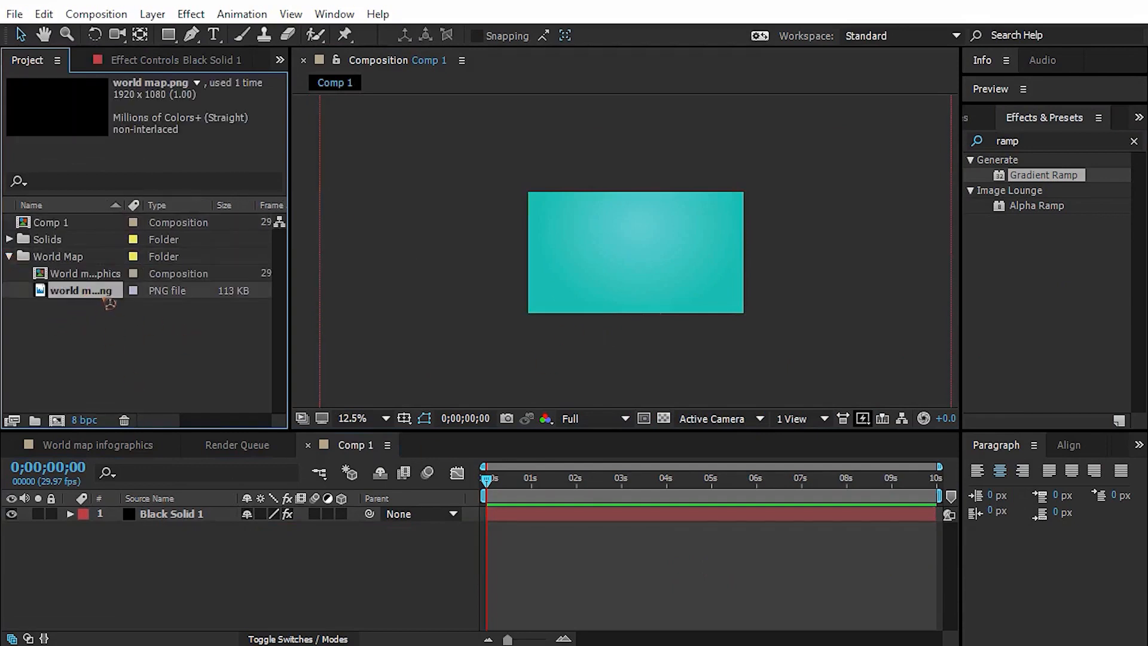
drag(264, 473, 249, 513)
key(period)
Find the Fill effect and apply it to the world map.png layer
click(1082, 138)
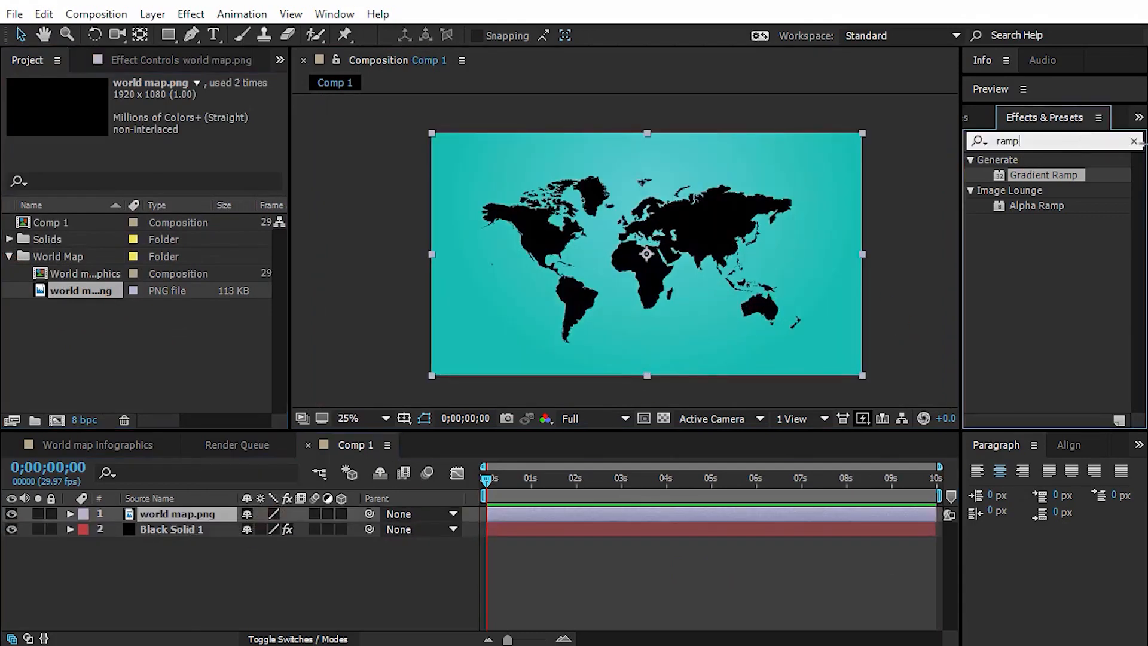
click(1135, 142)
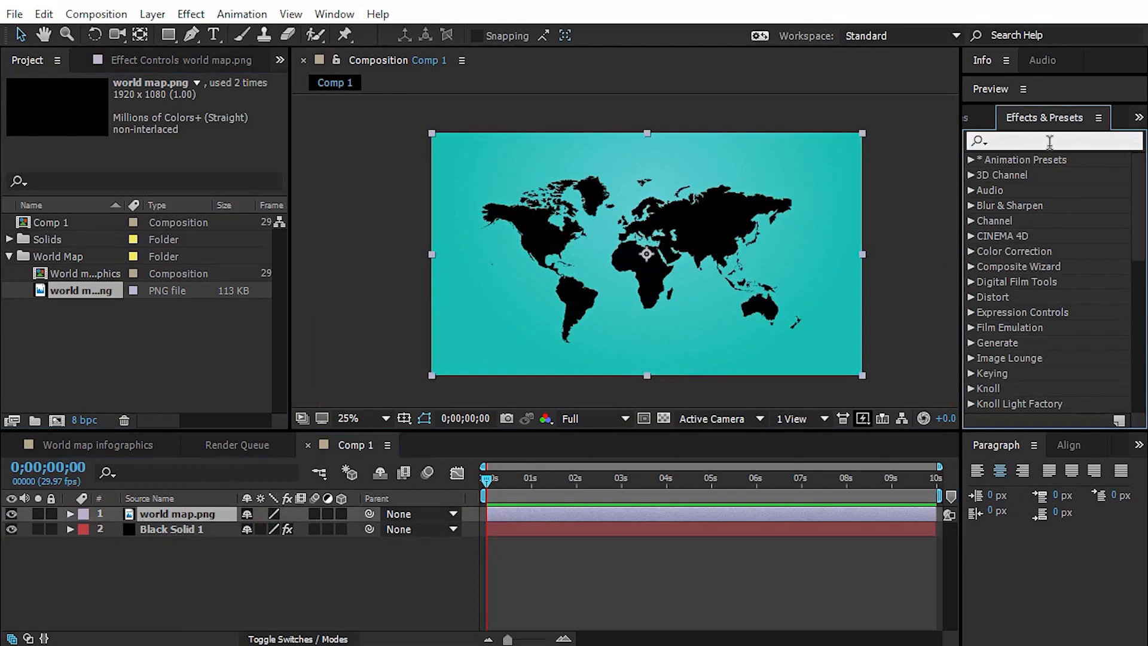
text(fill)
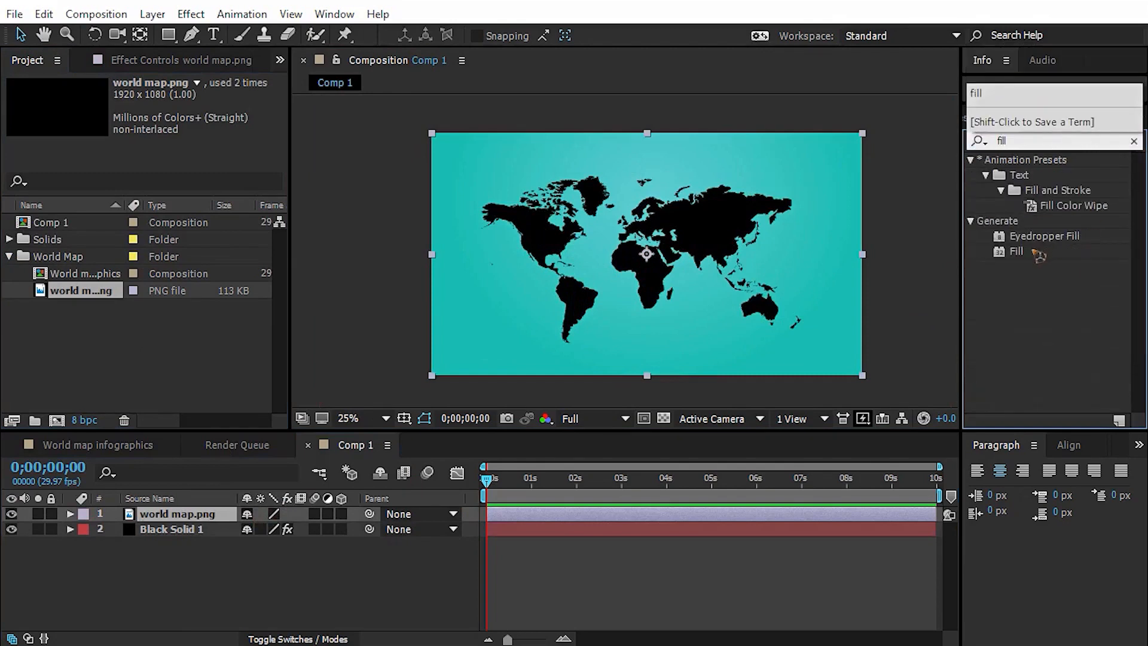
drag(1038, 254, 230, 516)
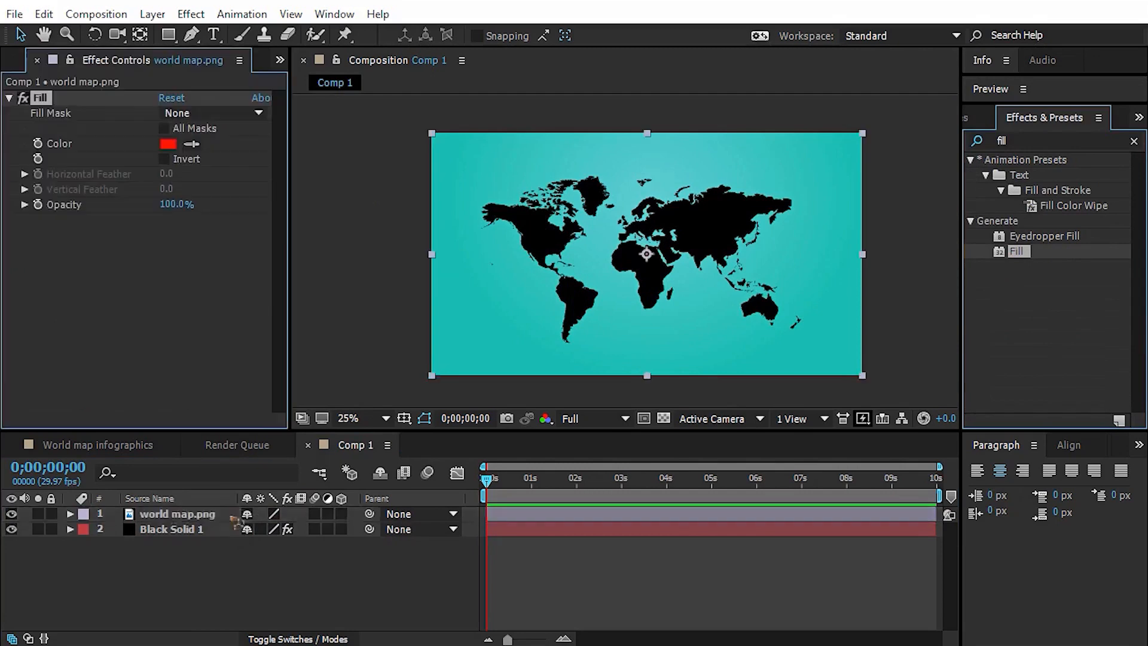
Set the world map's Fill effect color to a light yellow-green
click(168, 144)
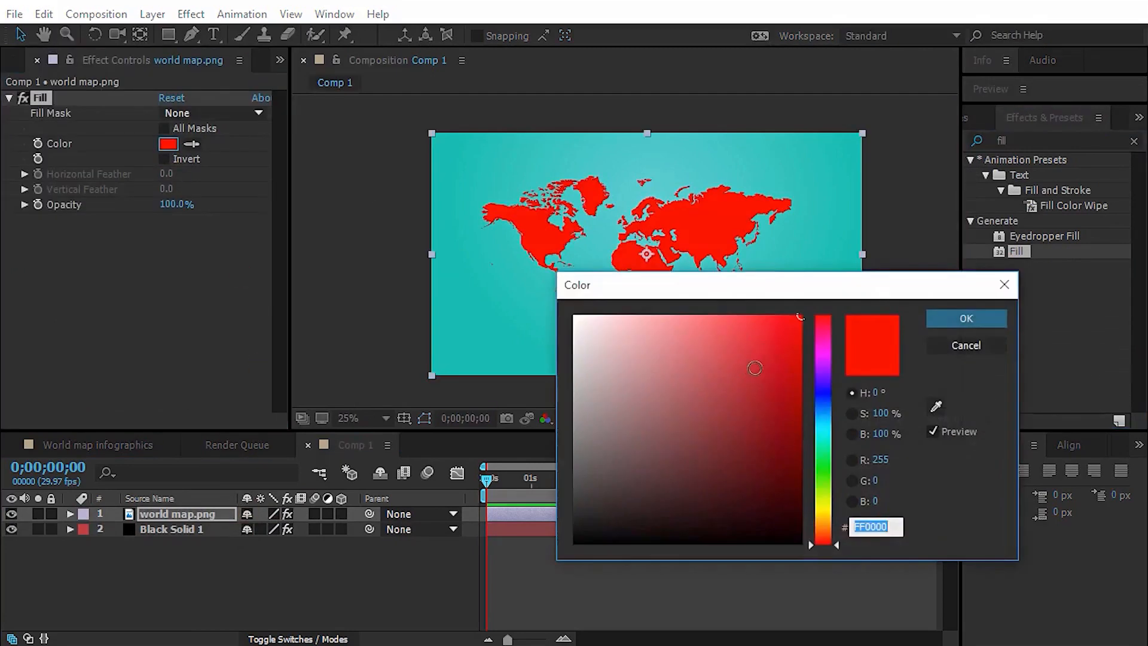
click(741, 366)
click(823, 489)
drag(825, 438, 831, 418)
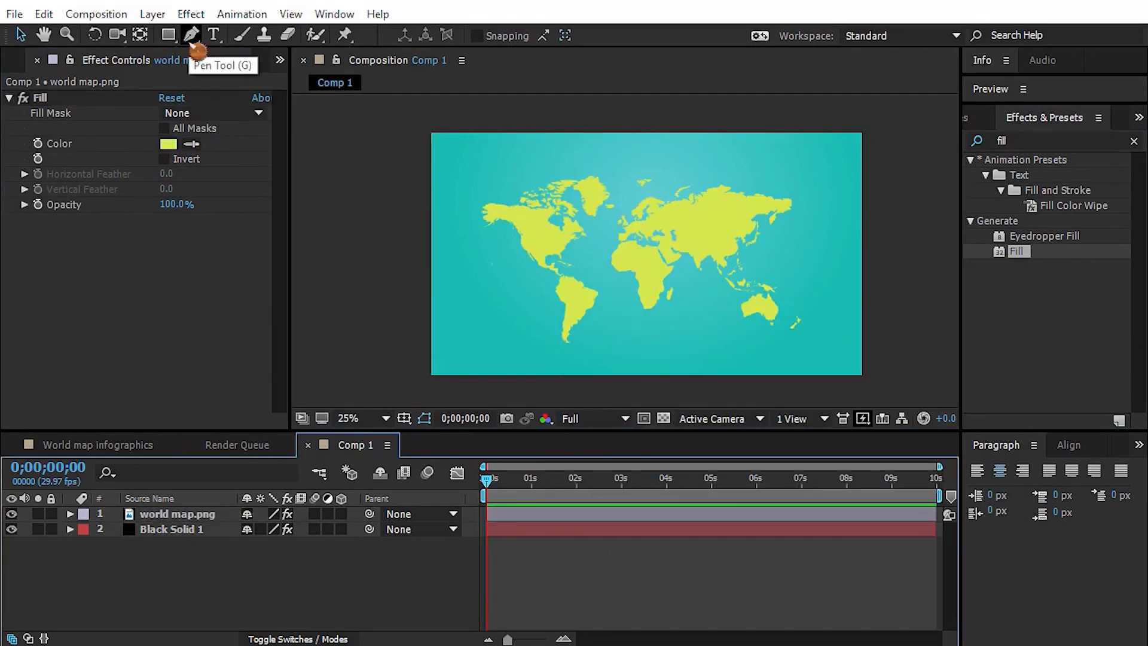
Draw an arched path with the Pen tool from North America over the Atlantic to Russia on a new shape layer
click(192, 39)
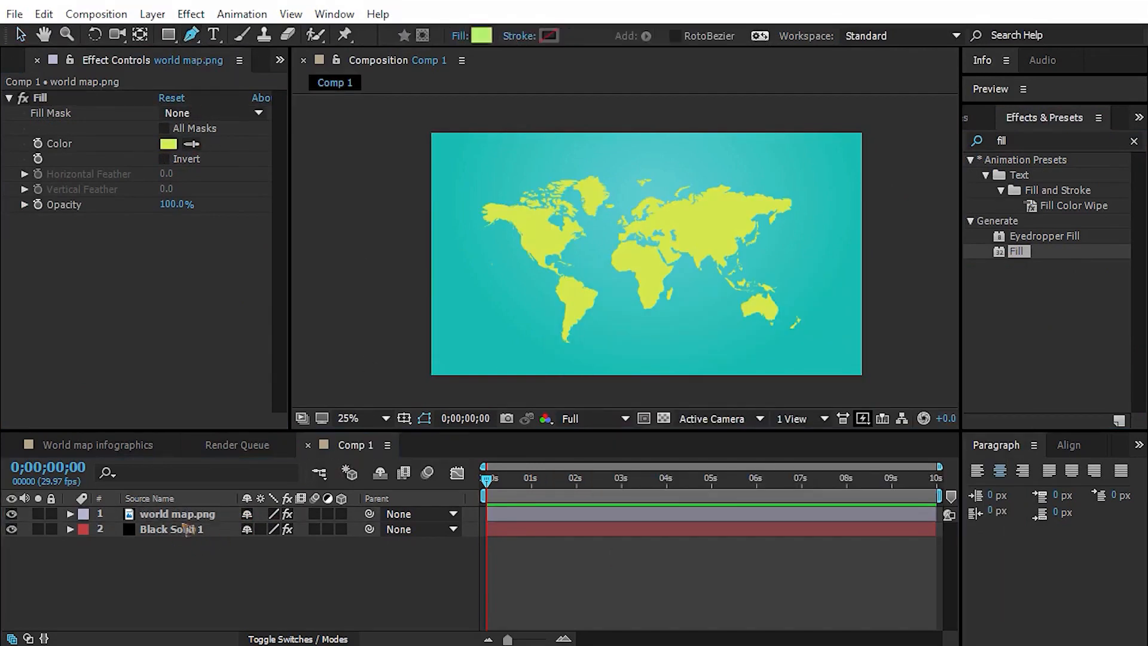
key(period)
click(449, 229)
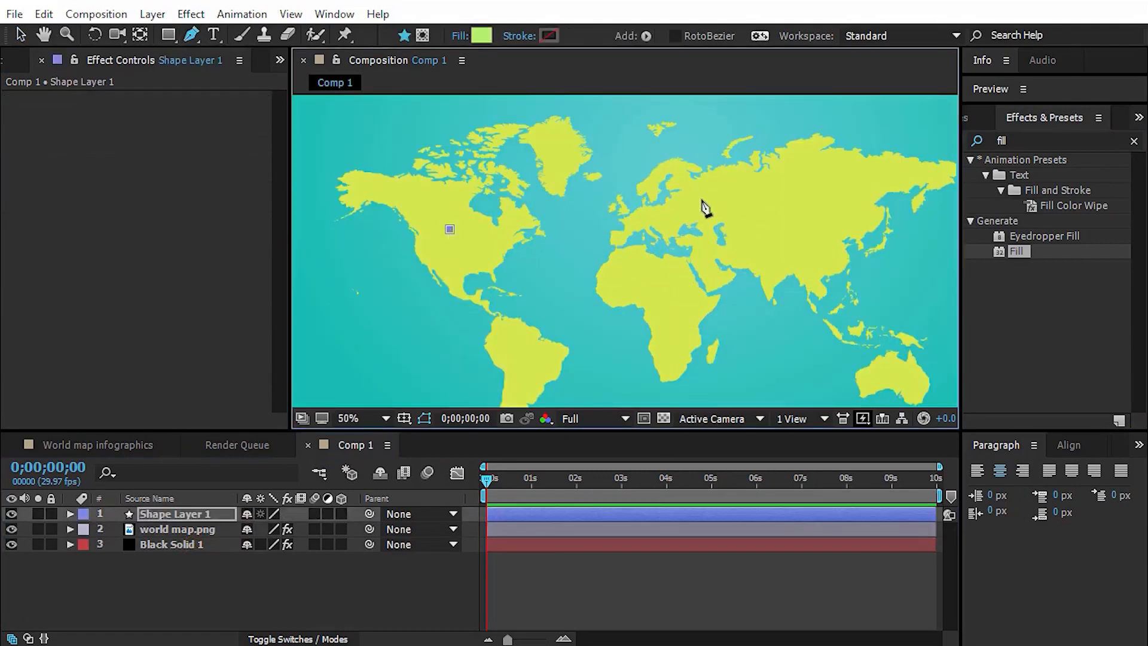
drag(791, 184, 930, 314)
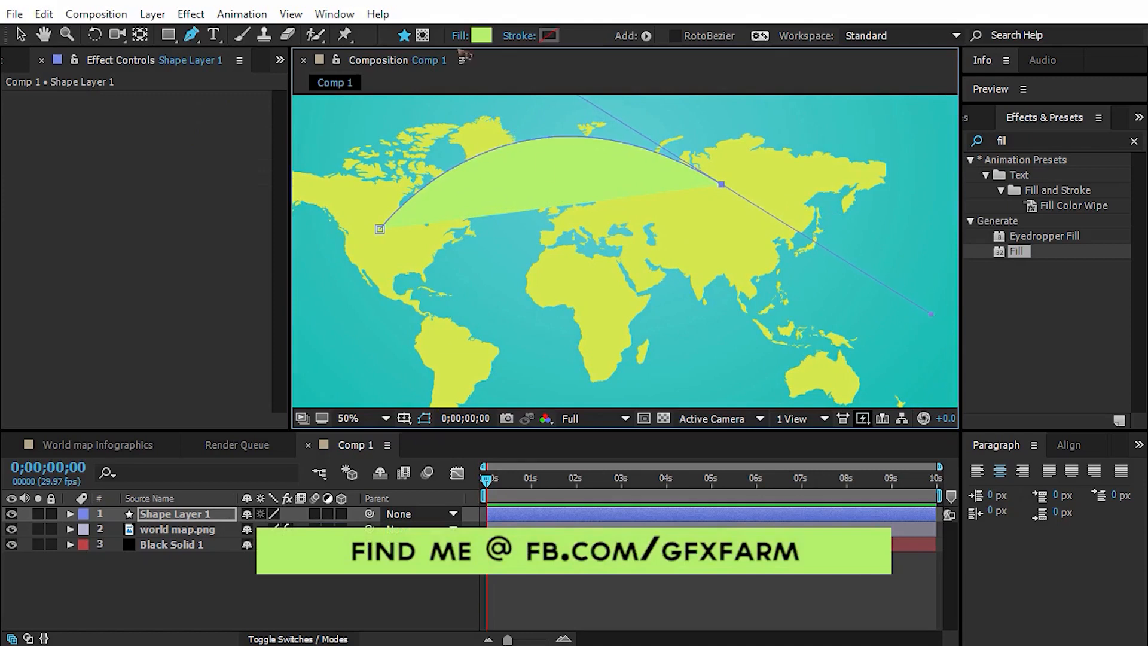
Set the arched shape's fill to None and its stroke color to white
click(460, 36)
click(573, 144)
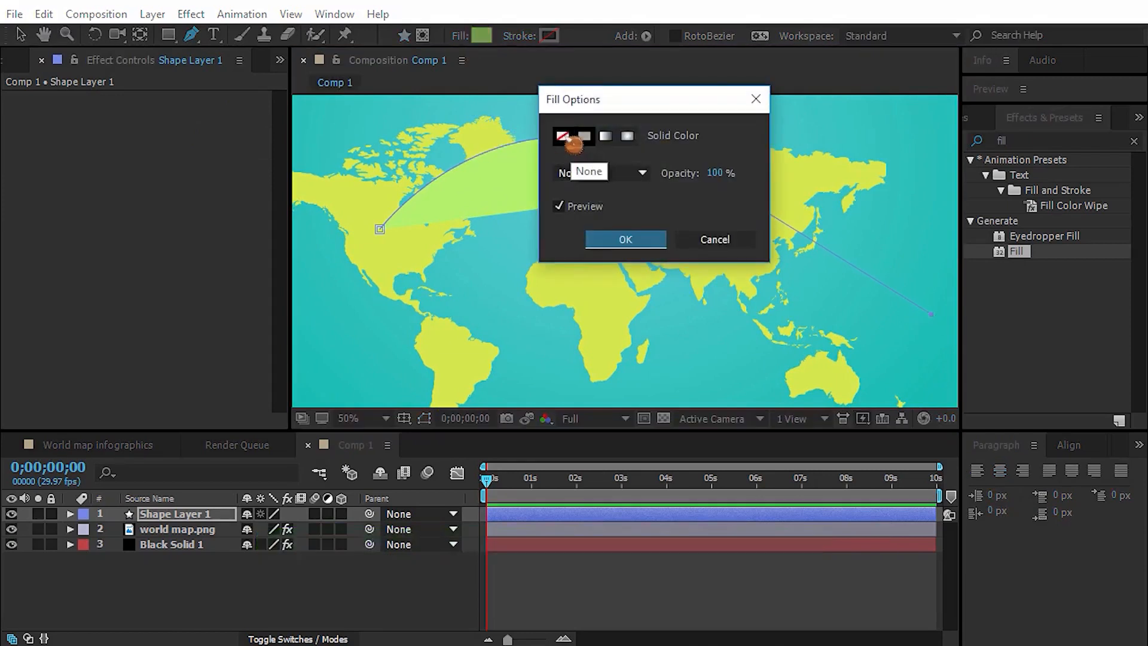
click(625, 239)
click(548, 36)
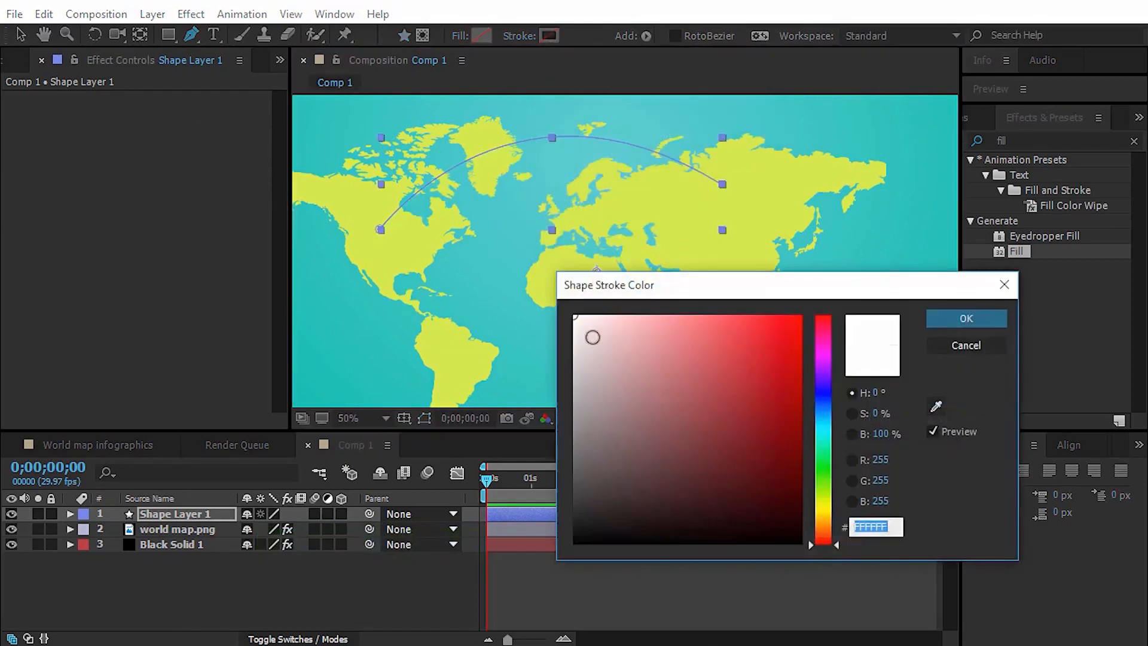
click(591, 335)
click(966, 318)
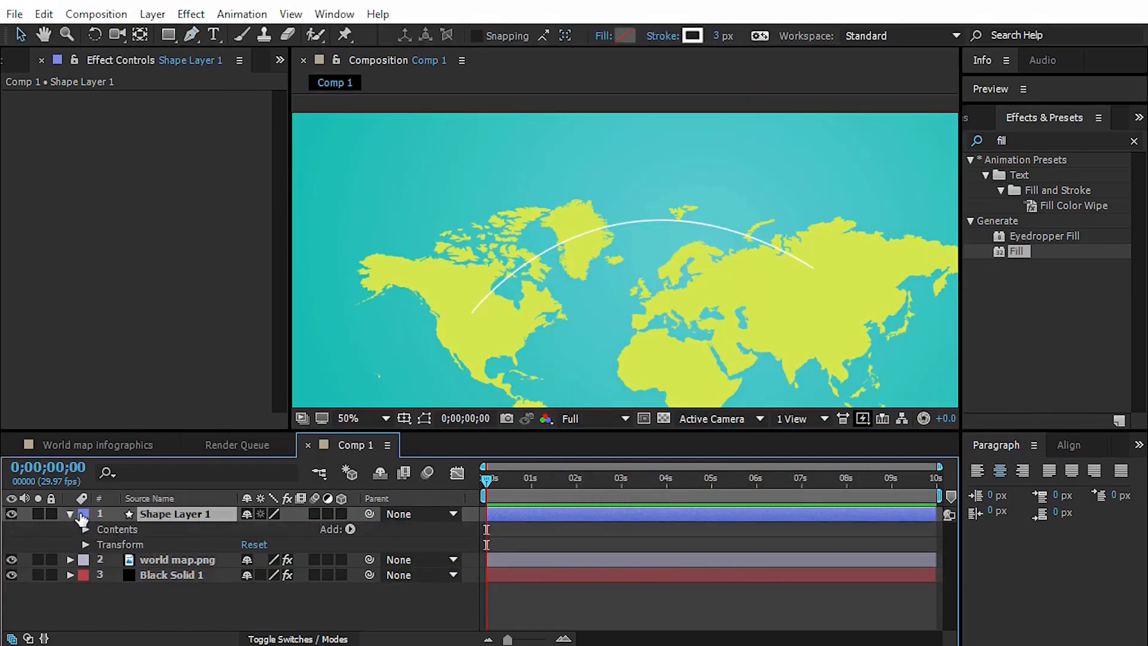
Rename the arc's shape layer as line1
key(Return)
text(line1)
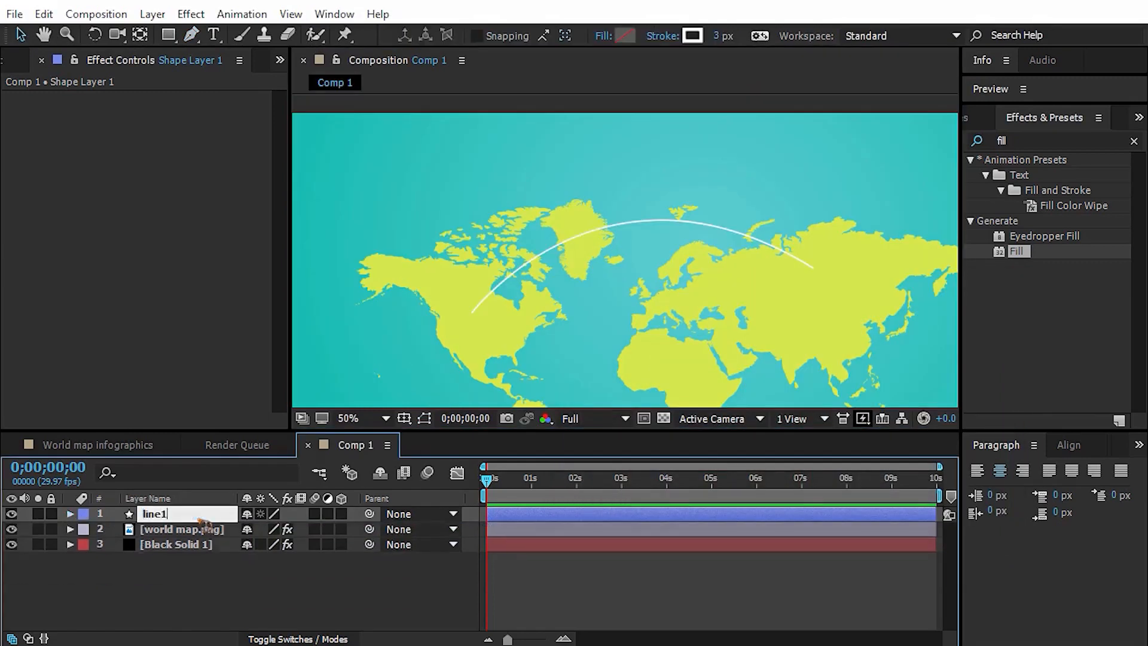
key(Return)
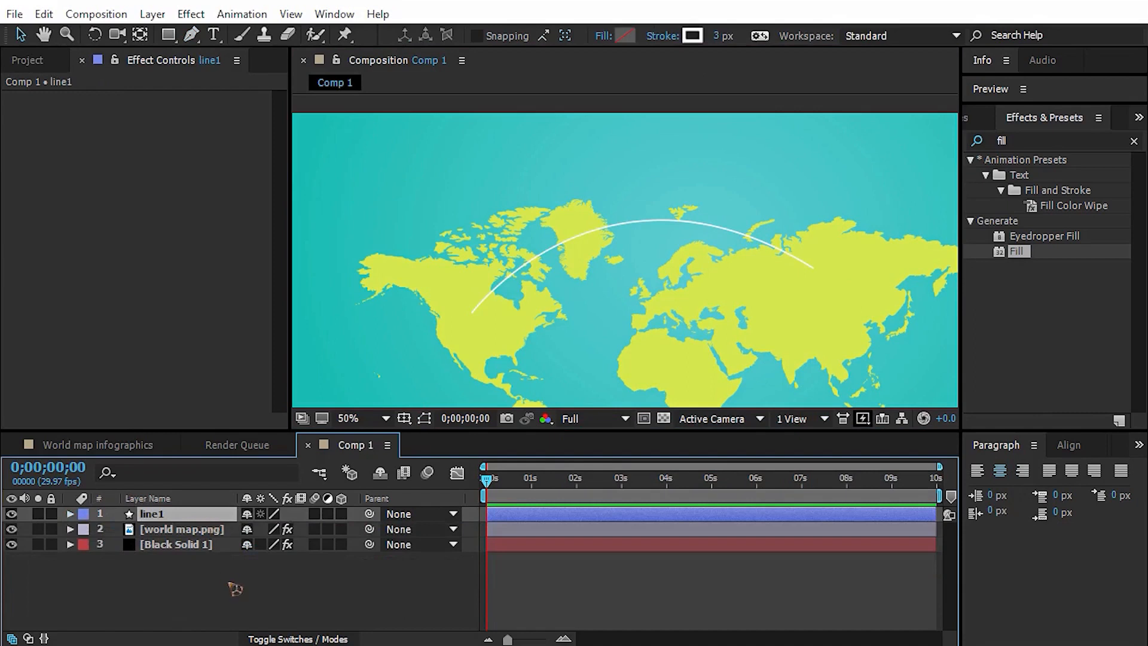
Add a dash and an offset to Stroke 1 of Shape 1 on the line1 layer
click(70, 514)
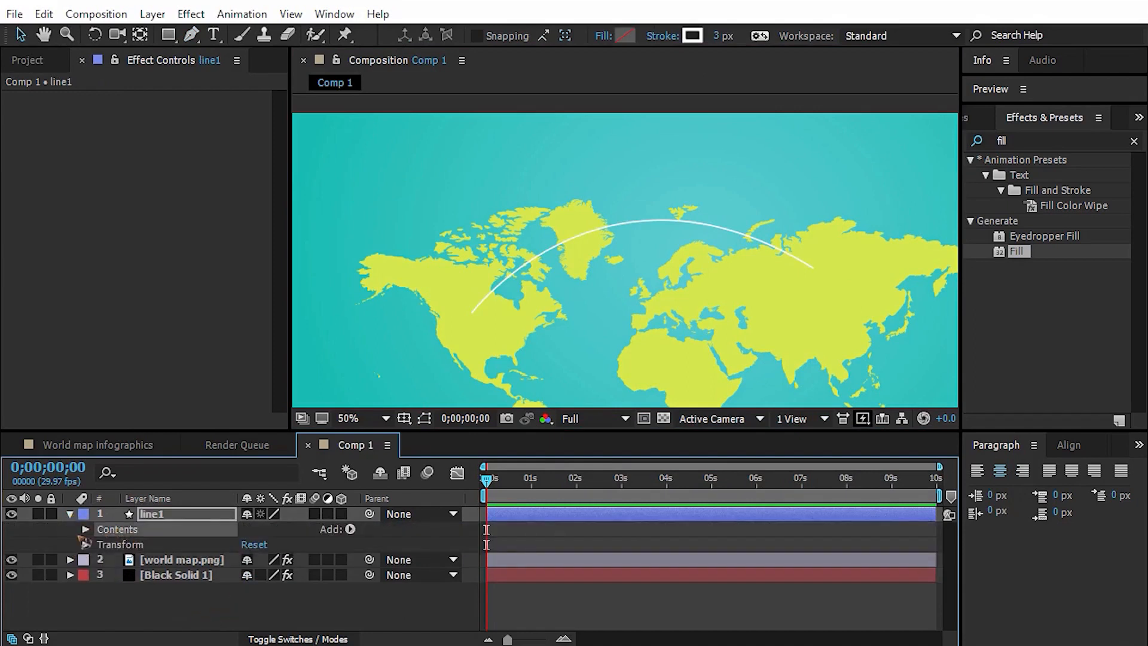
click(85, 529)
click(127, 545)
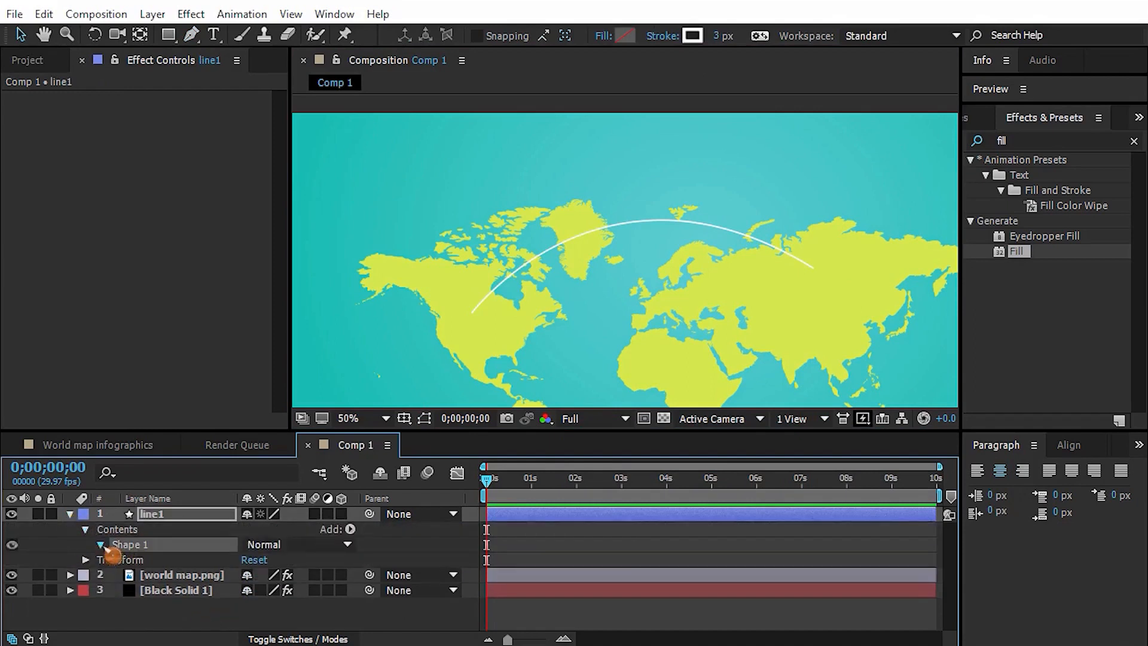
click(100, 544)
click(151, 561)
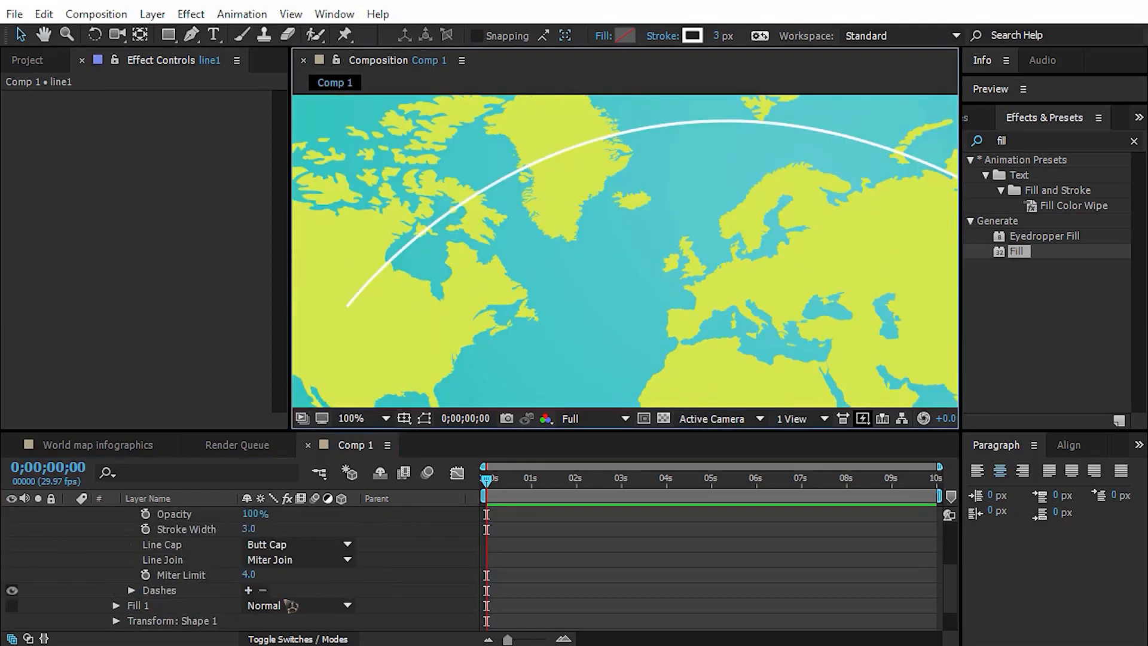
click(132, 590)
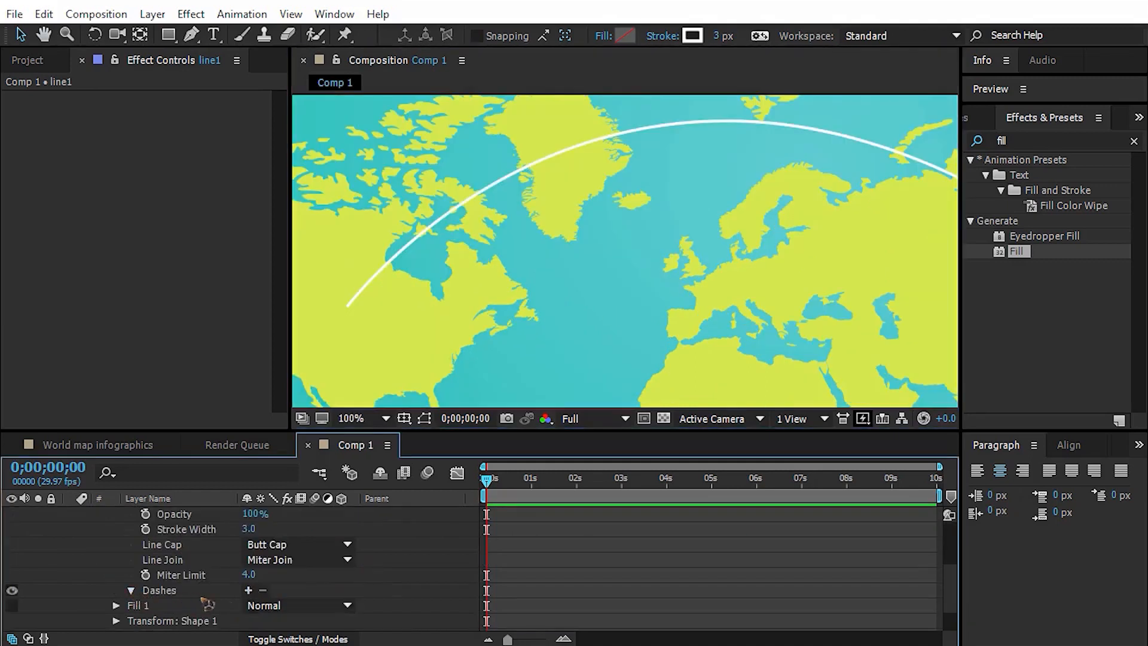
click(248, 591)
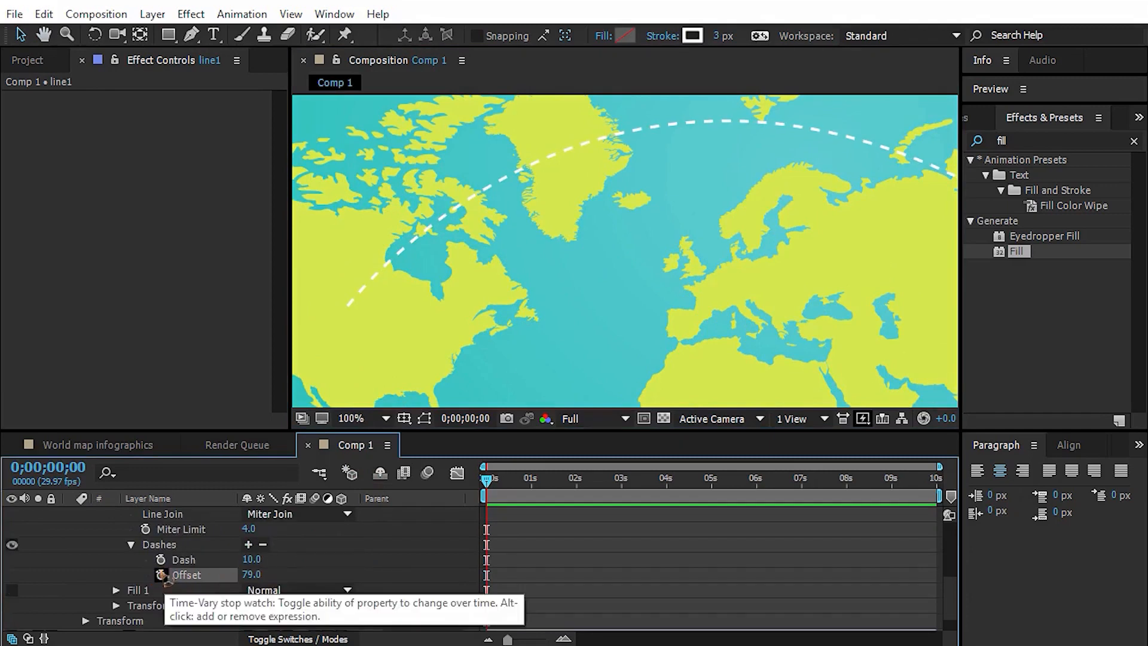
Give the dash offset the expression time*-50 and preview the moving dashes
alt+click(160, 575)
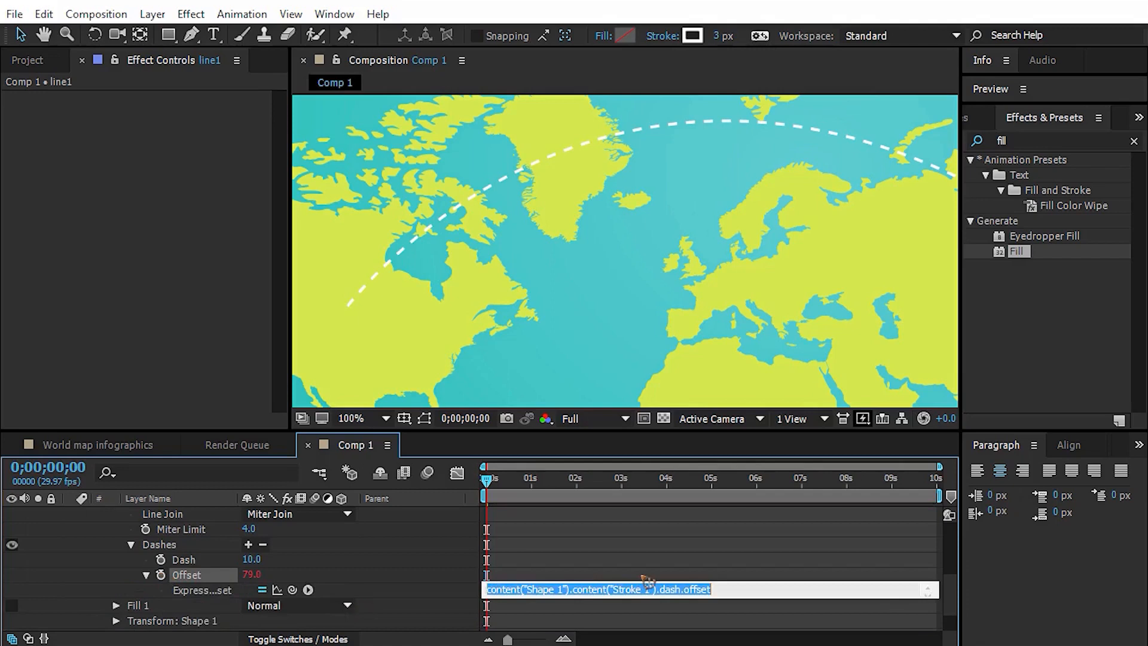
text(time*-50)
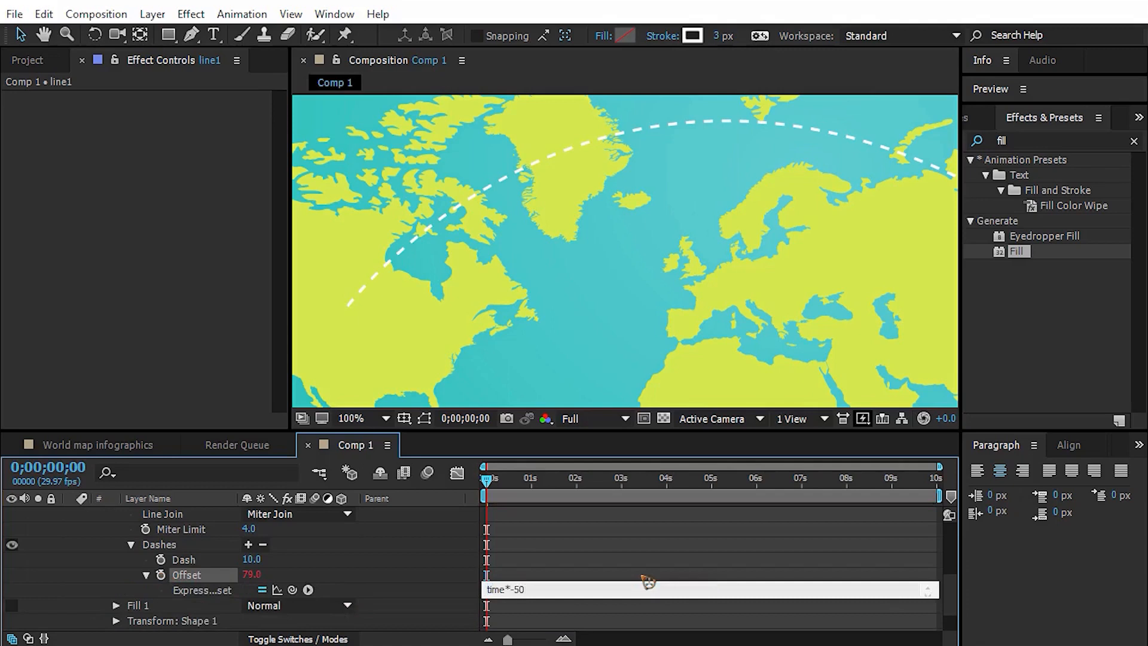
click(648, 578)
key(space)
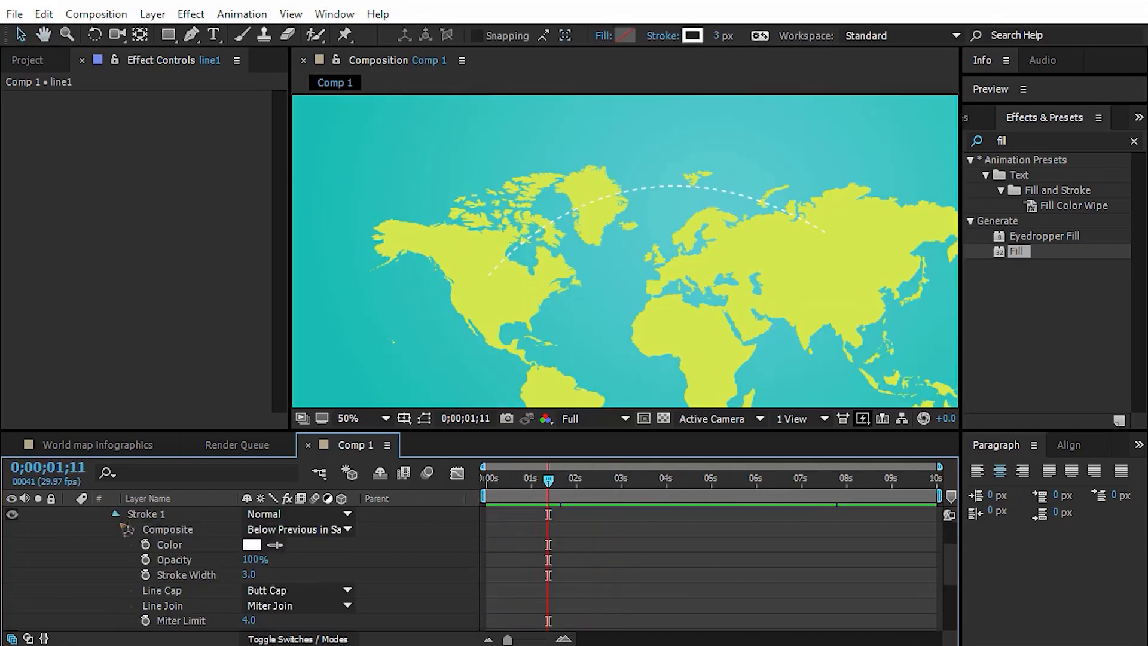
Add Trim Paths to Shape 1 of the line1 layer and expand its properties
click(116, 514)
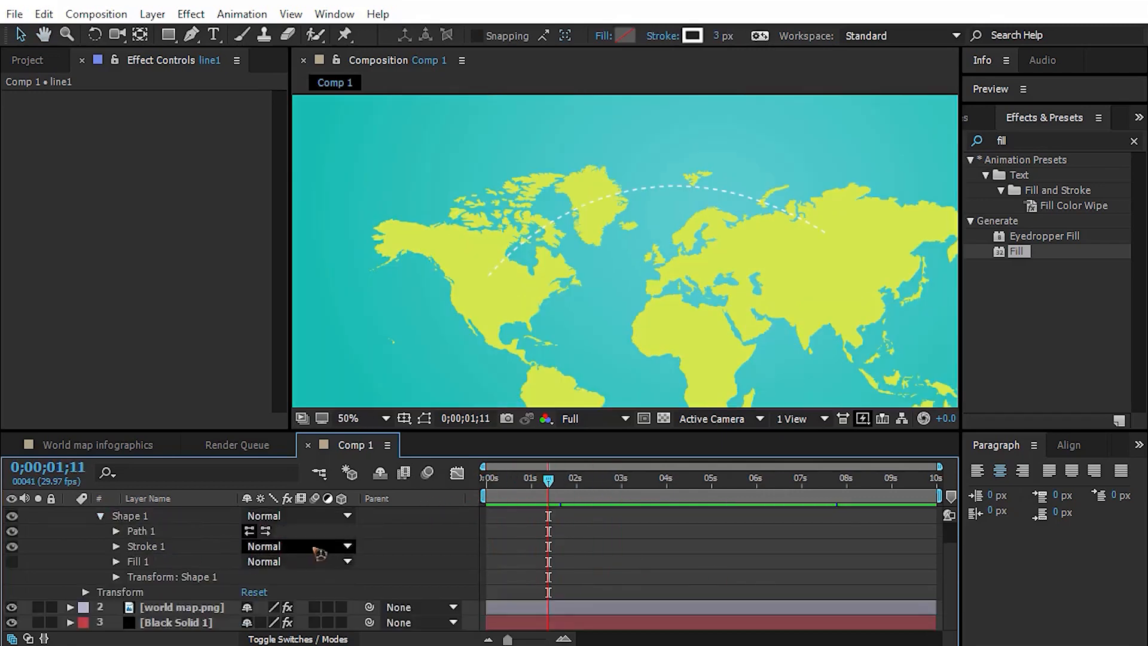
scroll(323, 547, up, 1)
click(351, 529)
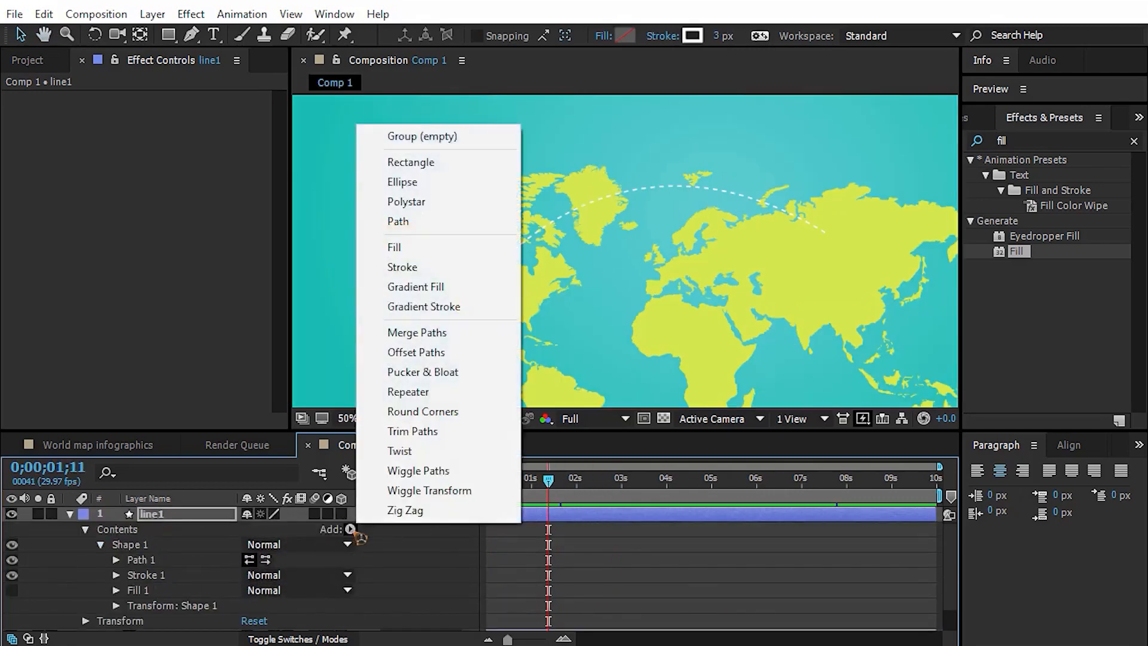
click(450, 433)
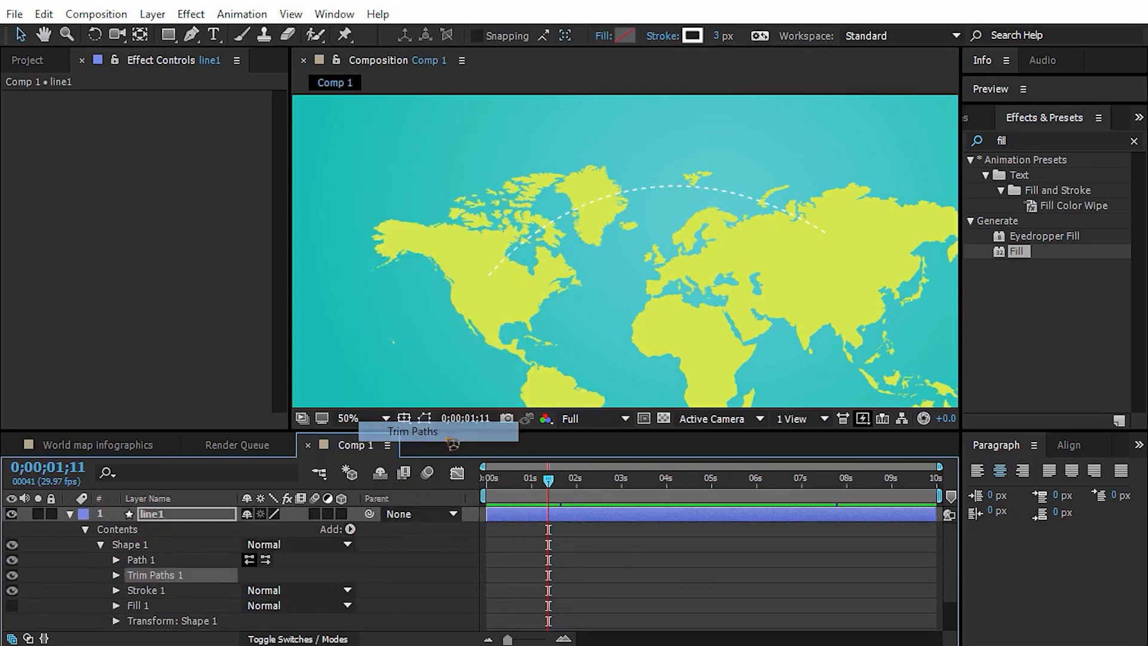
click(116, 574)
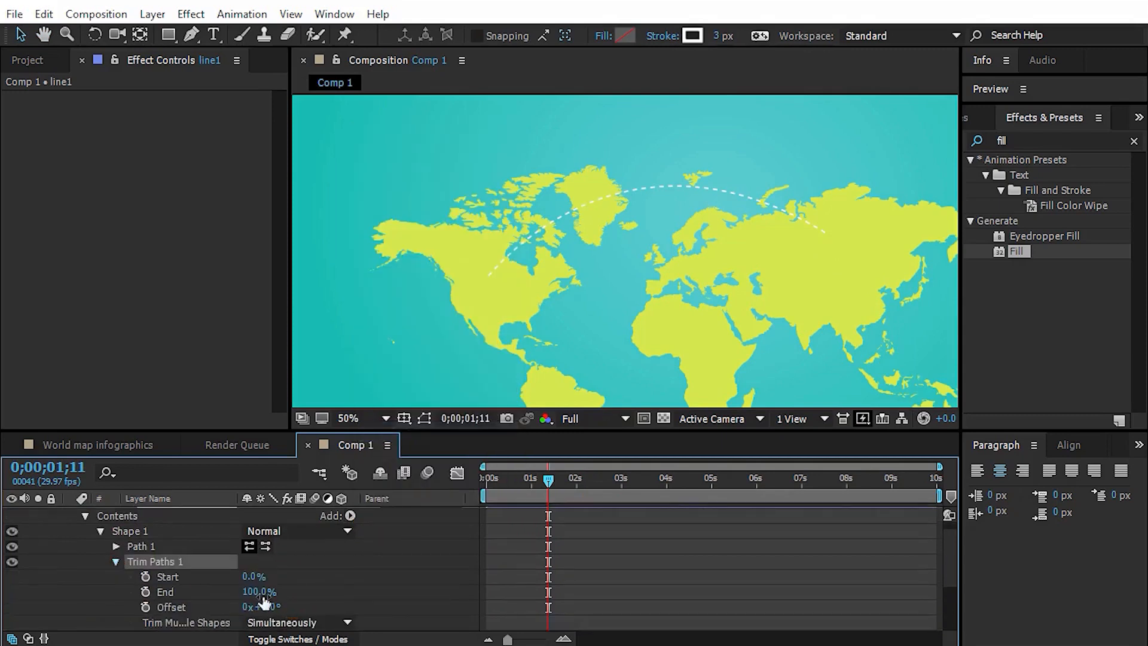
Vary the Trim Paths End percentage to test how it trims the dashed line
drag(258, 592, 154, 592)
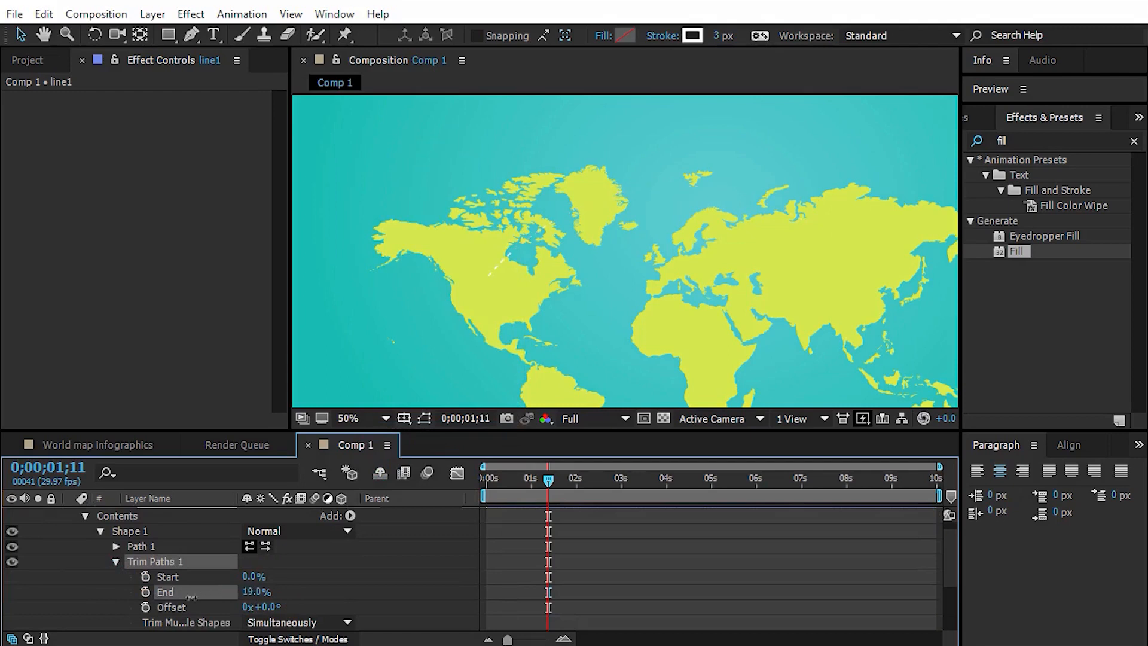
drag(273, 591, 213, 597)
mouse_move(335, 592)
mouse_down()
mouse_move(201, 593)
mouse_move(343, 591)
mouse_up()
Keyframe the Trim Paths End at 100% at 0;00;01;11 and 0% at 0;00;00;00, and preview the line drawing on
click(145, 592)
drag(547, 480, 486, 480)
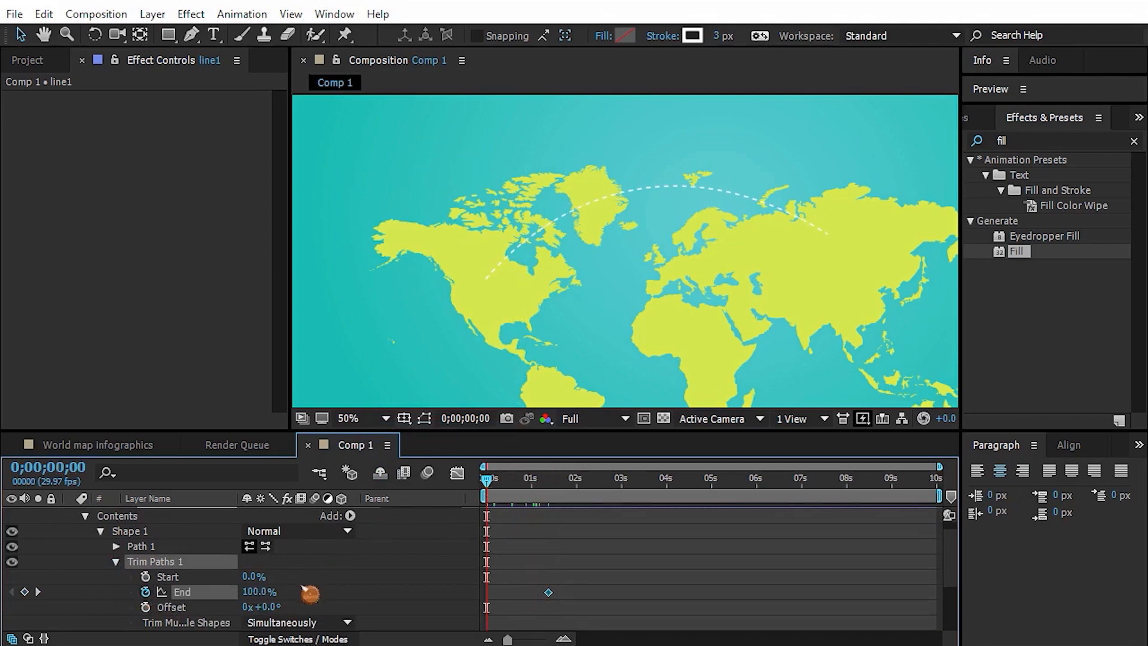
click(256, 592)
text(0)
key(Return)
click(741, 544)
key(space)
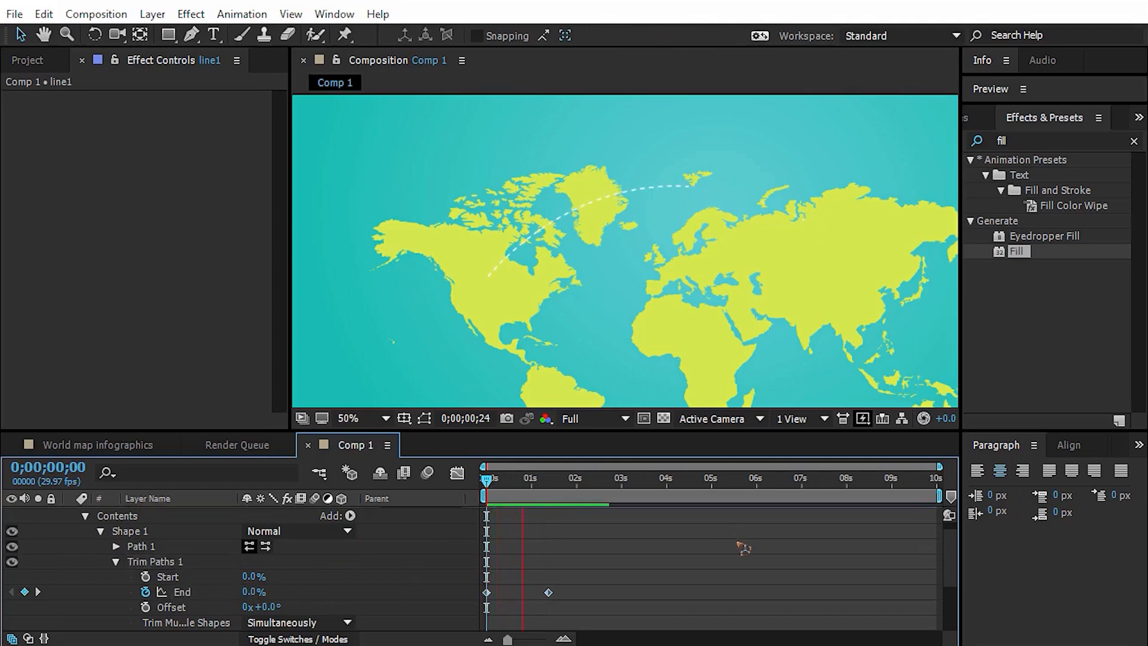
key(space)
Apply Easy Ease to both Trim Paths End keyframes and preview the eased line animation
drag(601, 576, 454, 617)
key(F9)
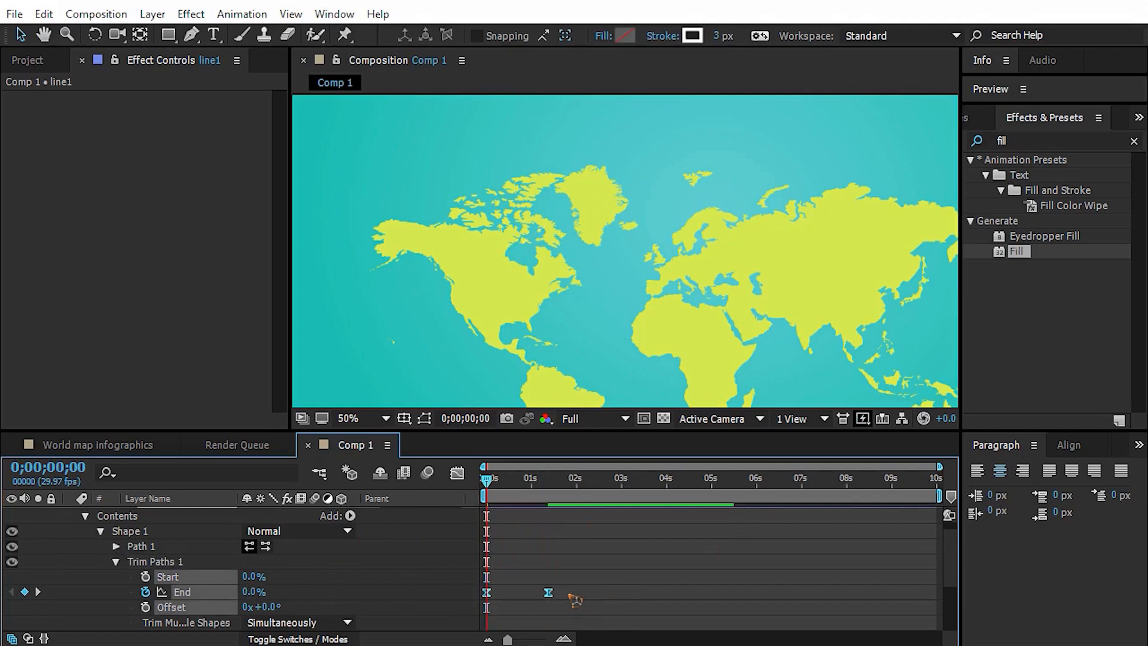
click(599, 553)
key(space)
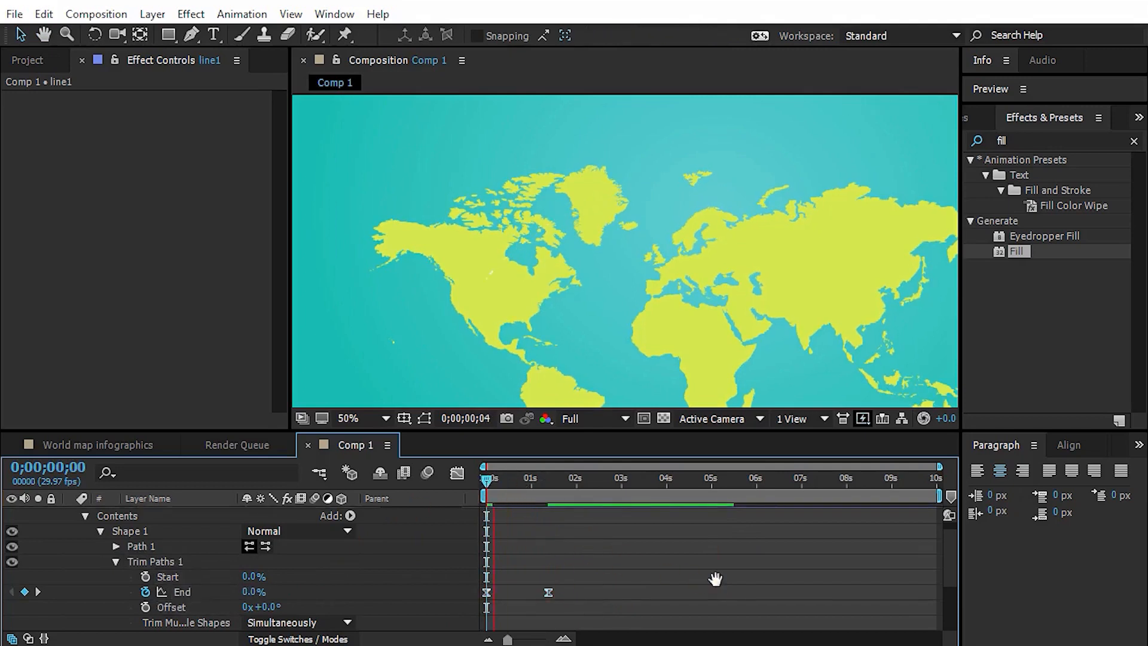
key(space)
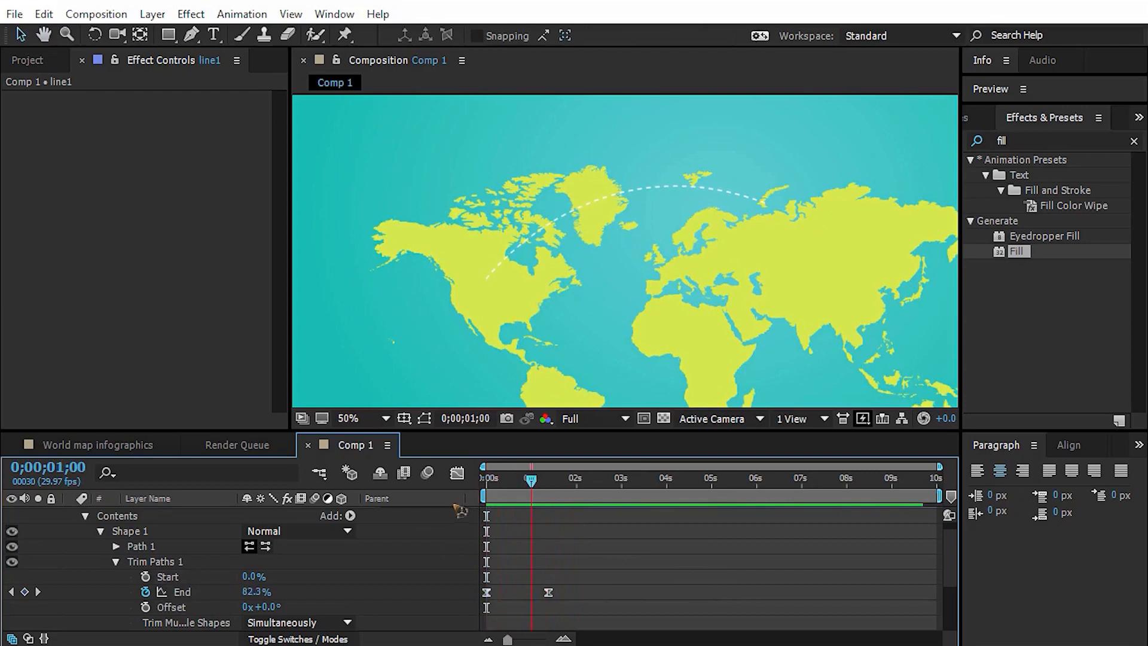
key(space)
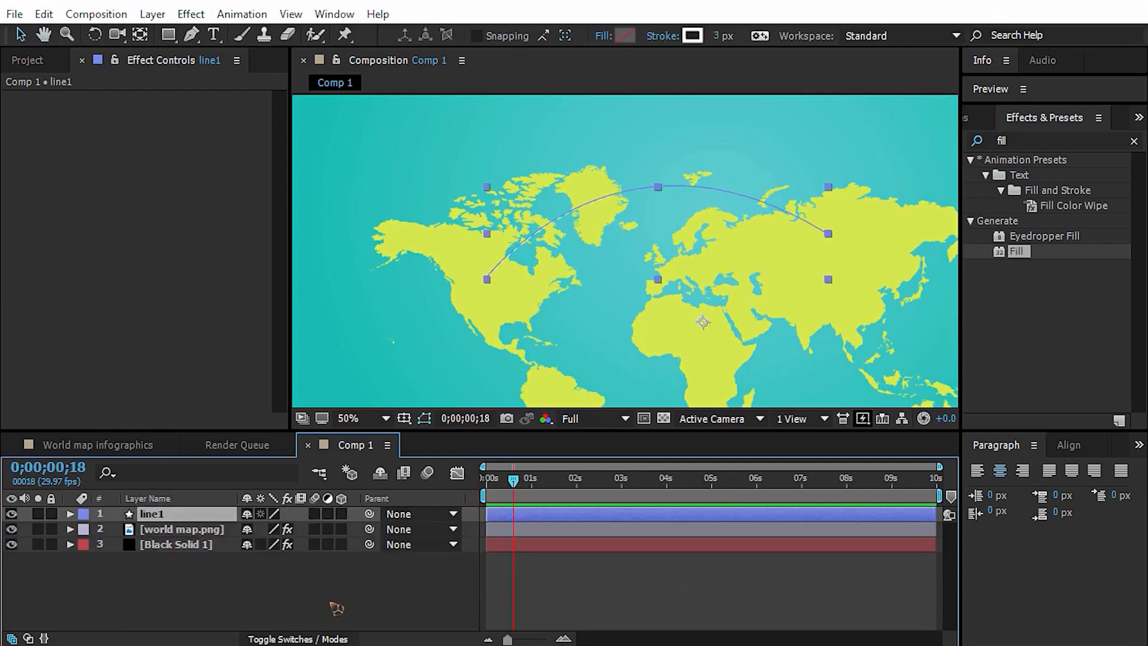
Duplicate the line1 layer to make a second dashed line
click(186, 564)
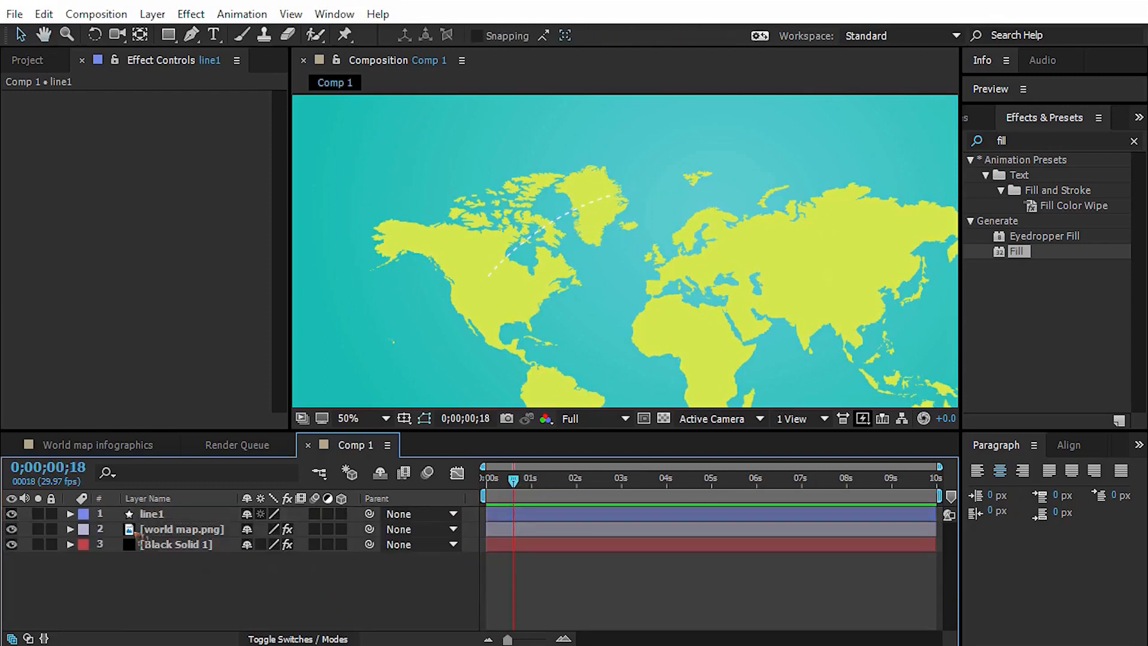
click(160, 513)
key(ctrl+d)
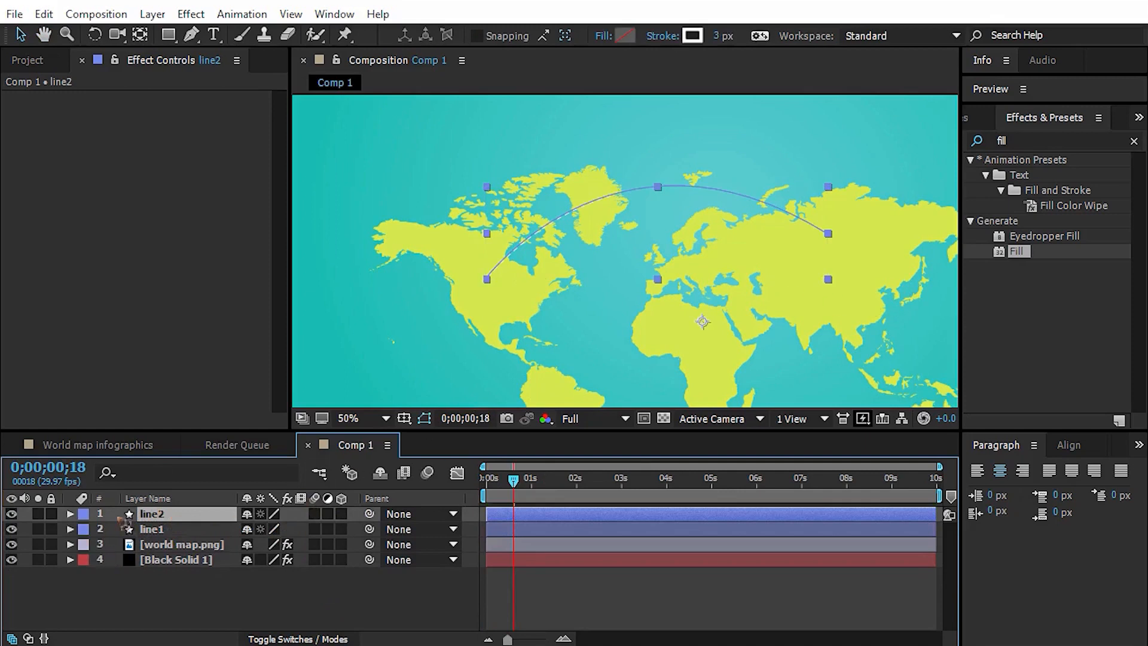
Reshape the line2 path into an arc running from North America to southern Africa
click(70, 514)
click(111, 530)
click(86, 529)
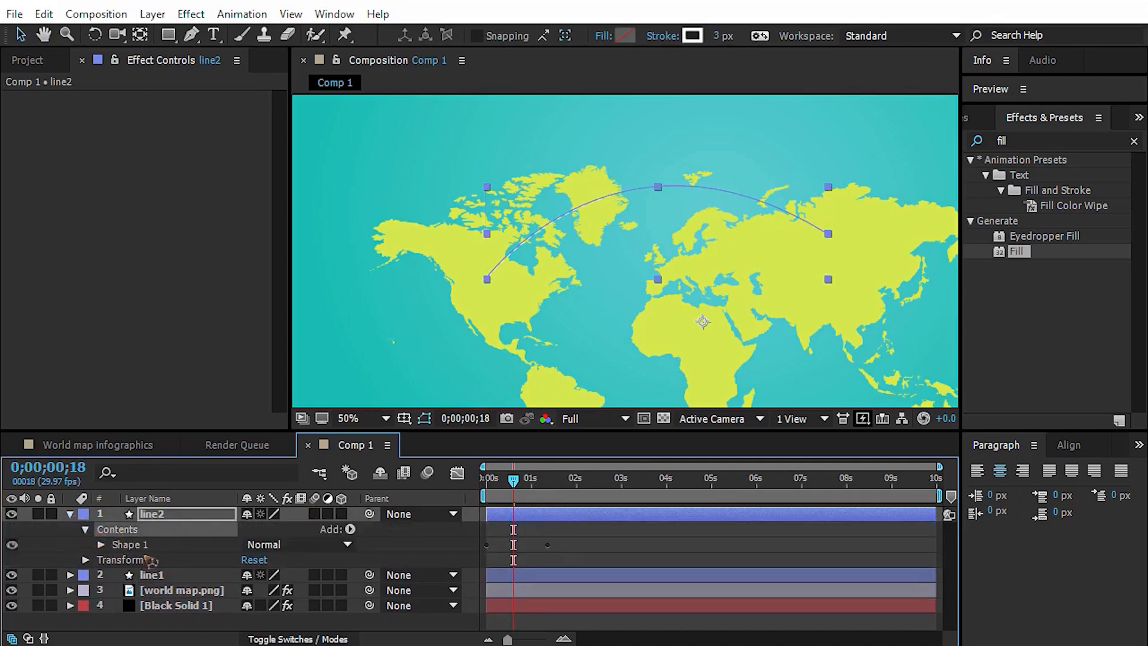
click(123, 544)
click(101, 544)
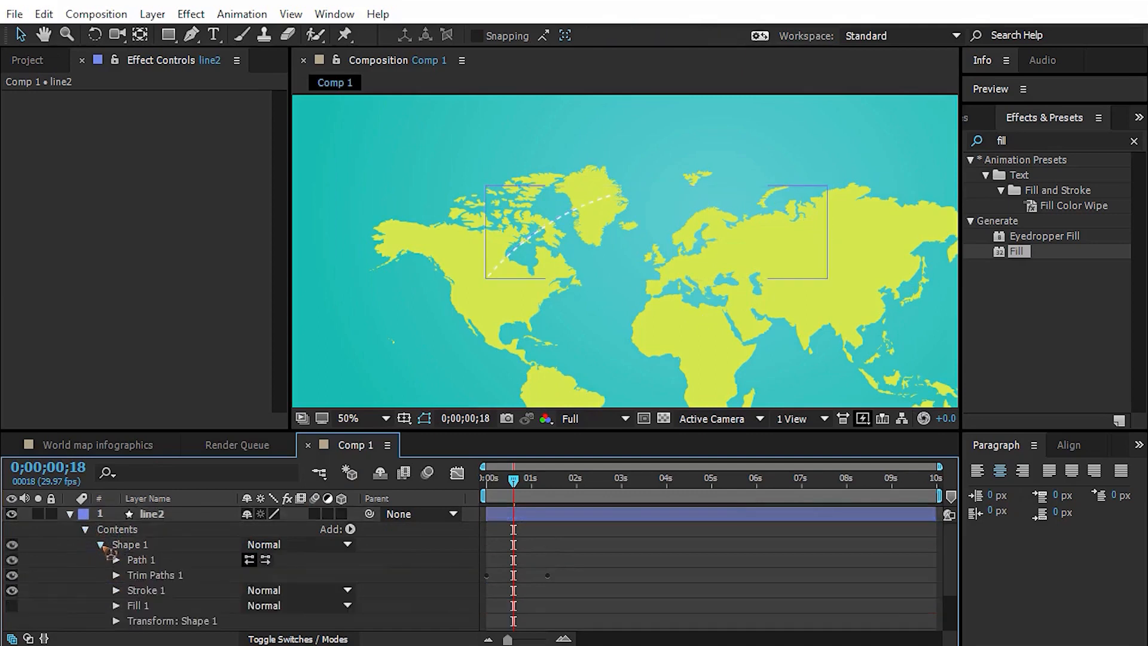
click(144, 561)
click(117, 559)
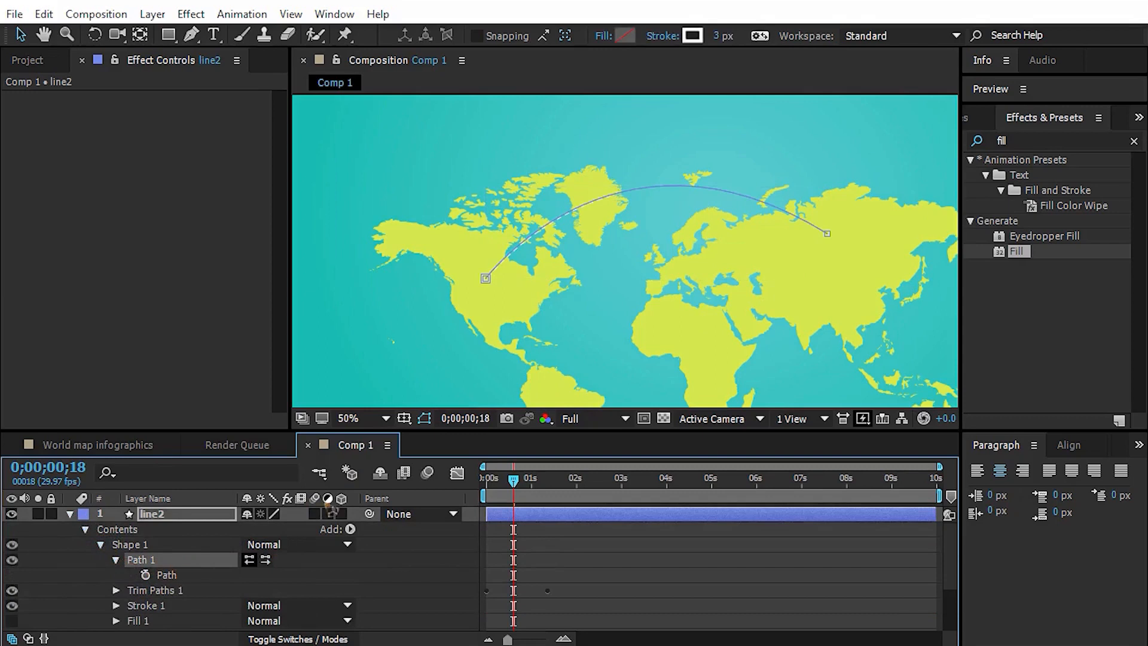
drag(828, 234, 698, 355)
drag(768, 322, 727, 273)
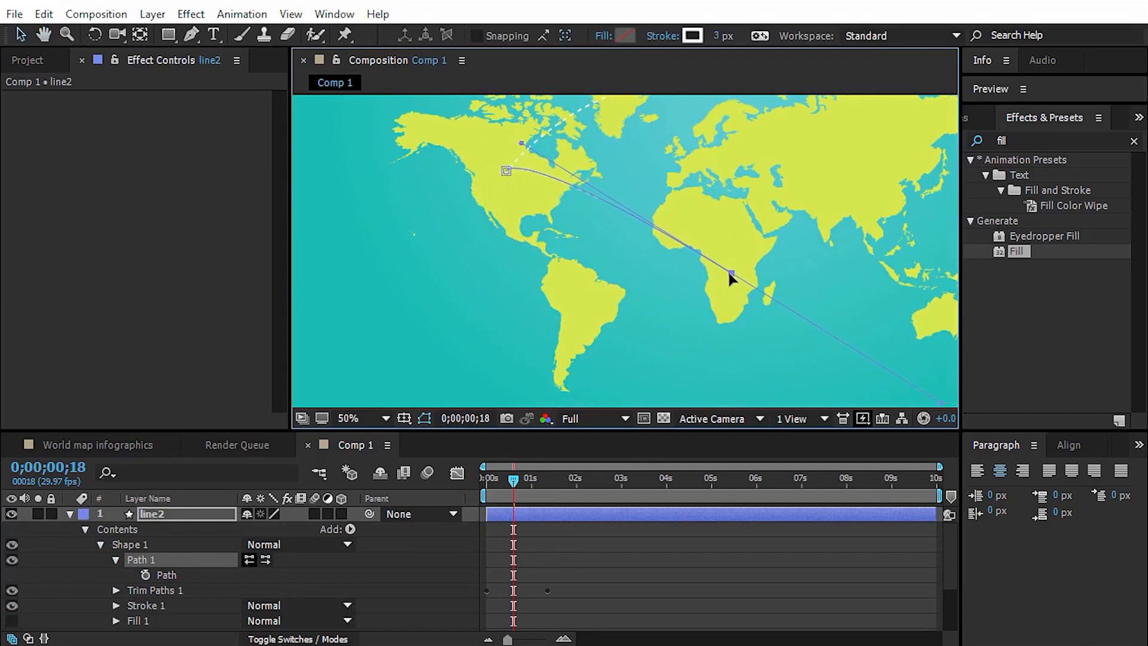
drag(523, 144, 669, 108)
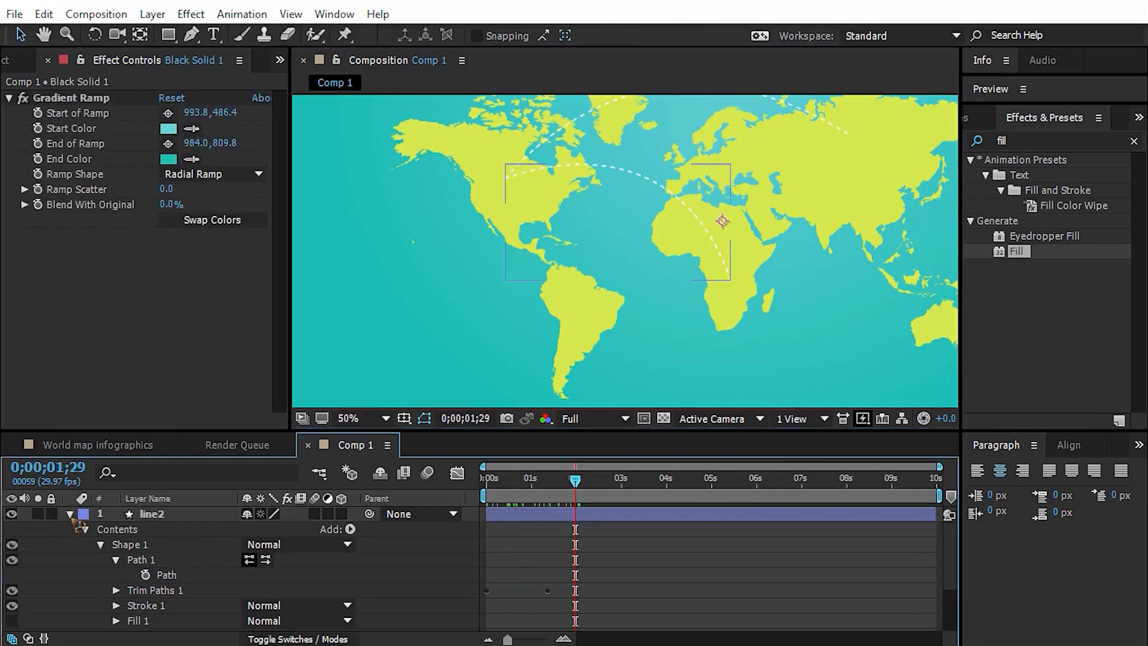
Delay the line2 layer's start by about half a second and preview the staggered line animation
click(70, 513)
click(520, 516)
drag(521, 522, 543, 522)
key(Home)
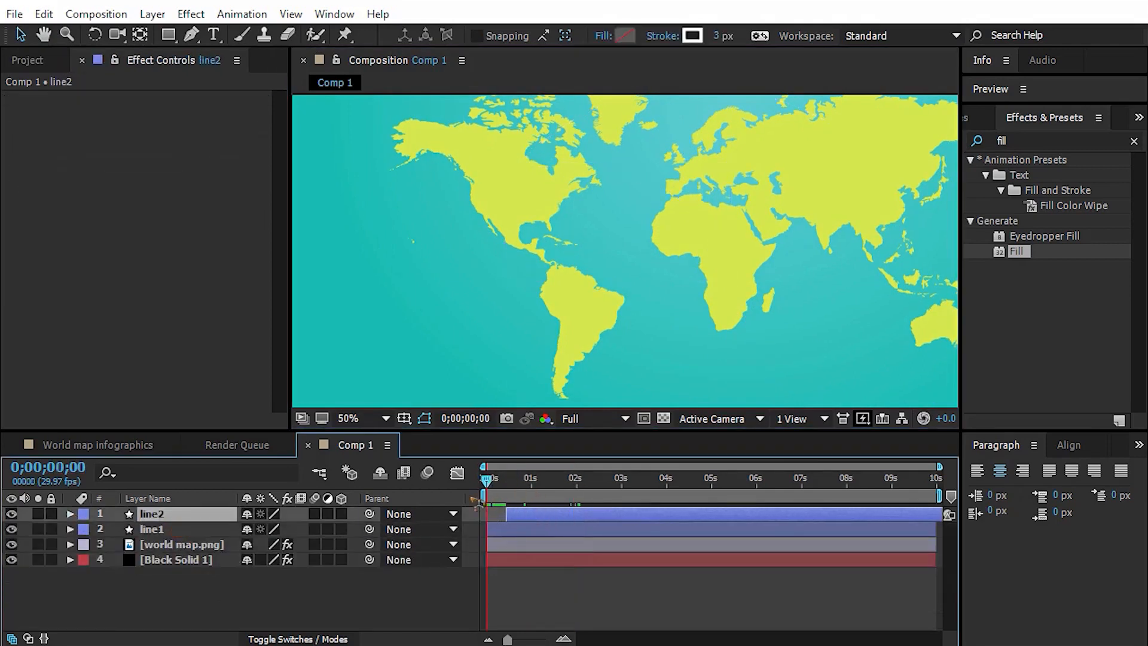
drag(489, 480, 518, 485)
key(space)
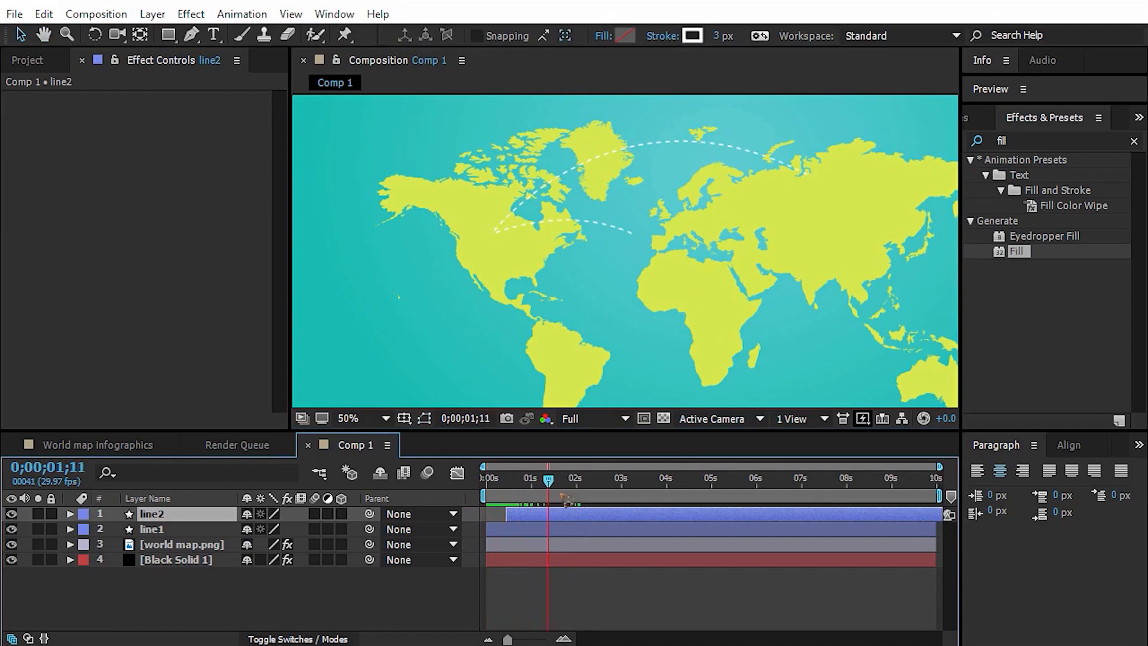
mouse_move(598, 503)
mouse_down()
mouse_move(536, 504)
mouse_move(587, 504)
mouse_up()
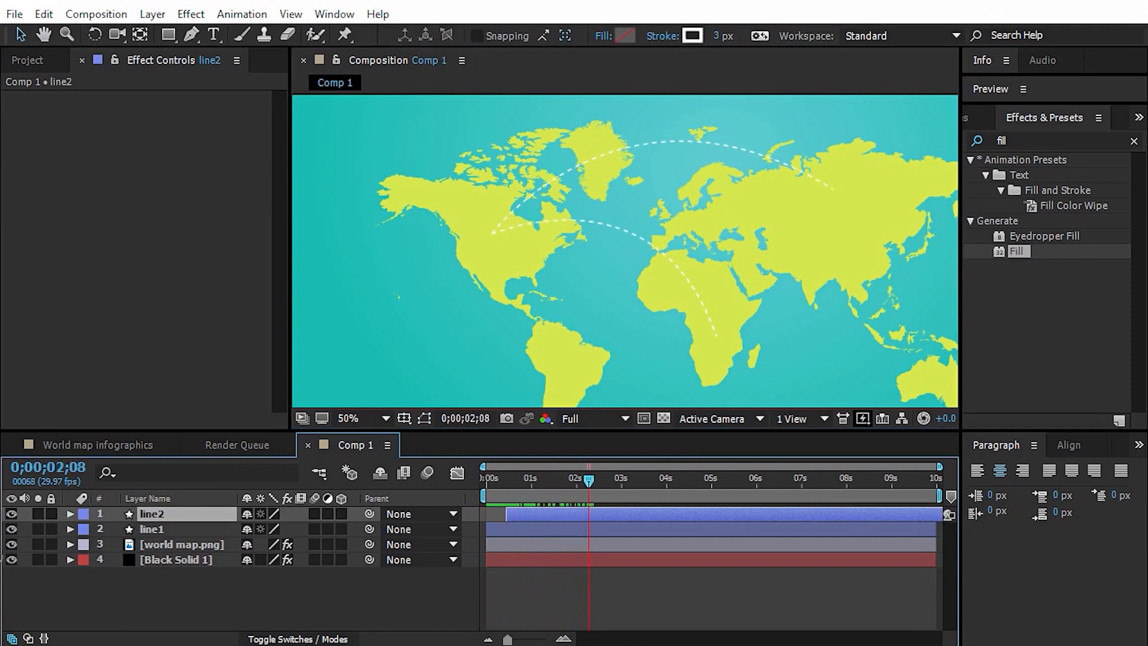
Duplicate the line2 layer to make a third dashed line
click(188, 586)
click(203, 517)
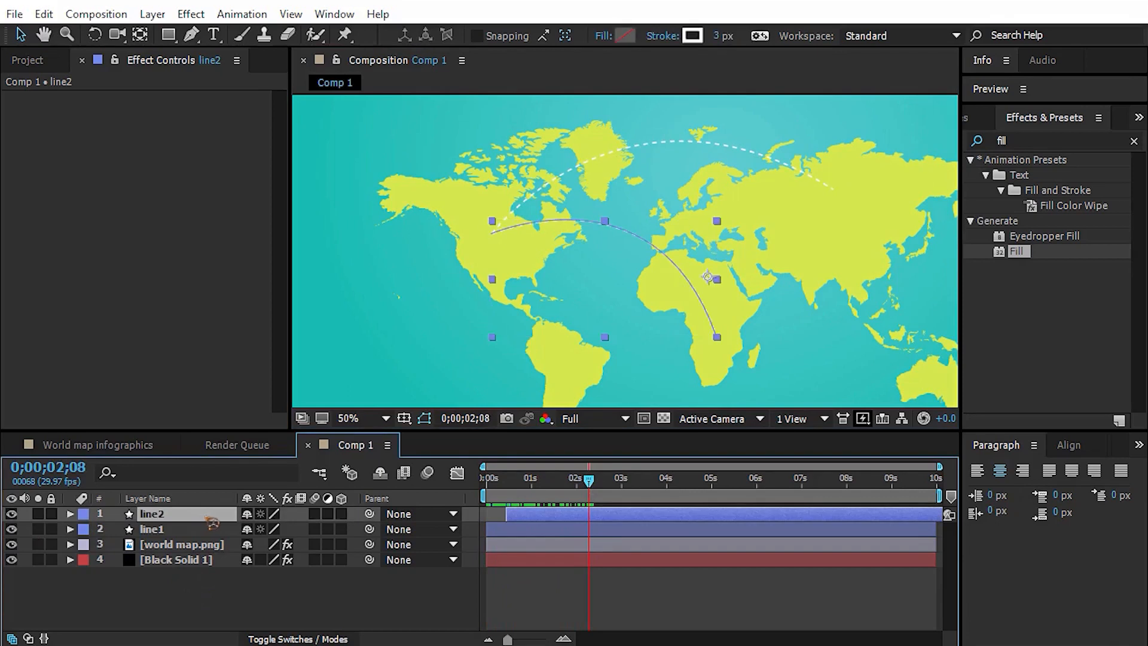
key(ctrl+d)
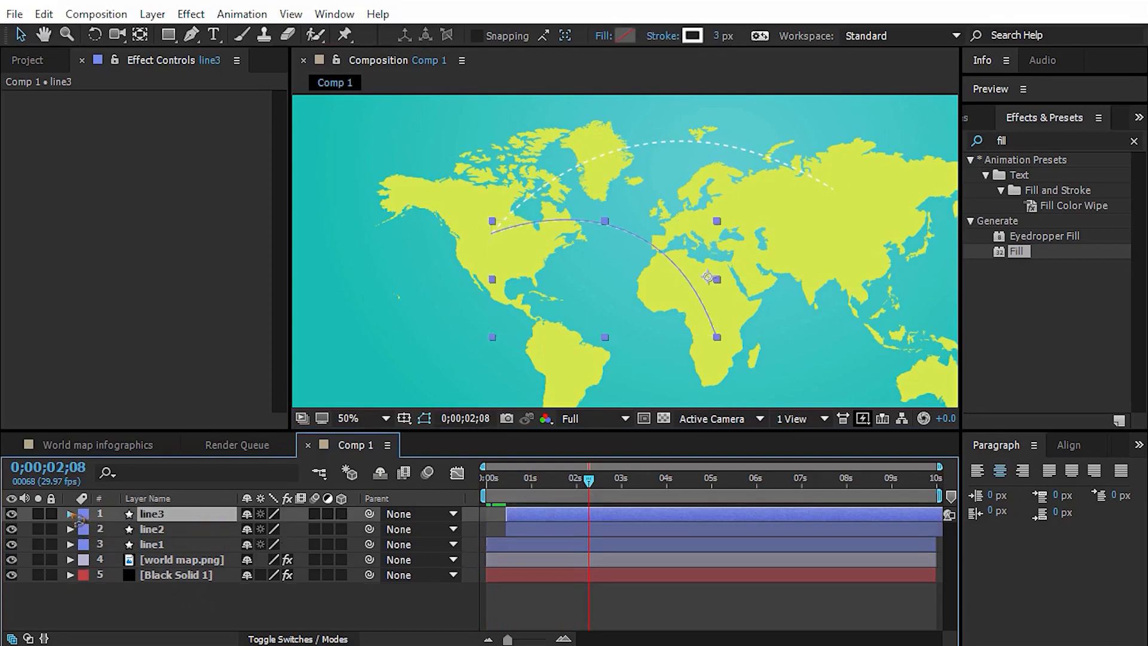
Reshape the line3 path into an arc joining Africa to the Asian end of the line1 arc
click(70, 513)
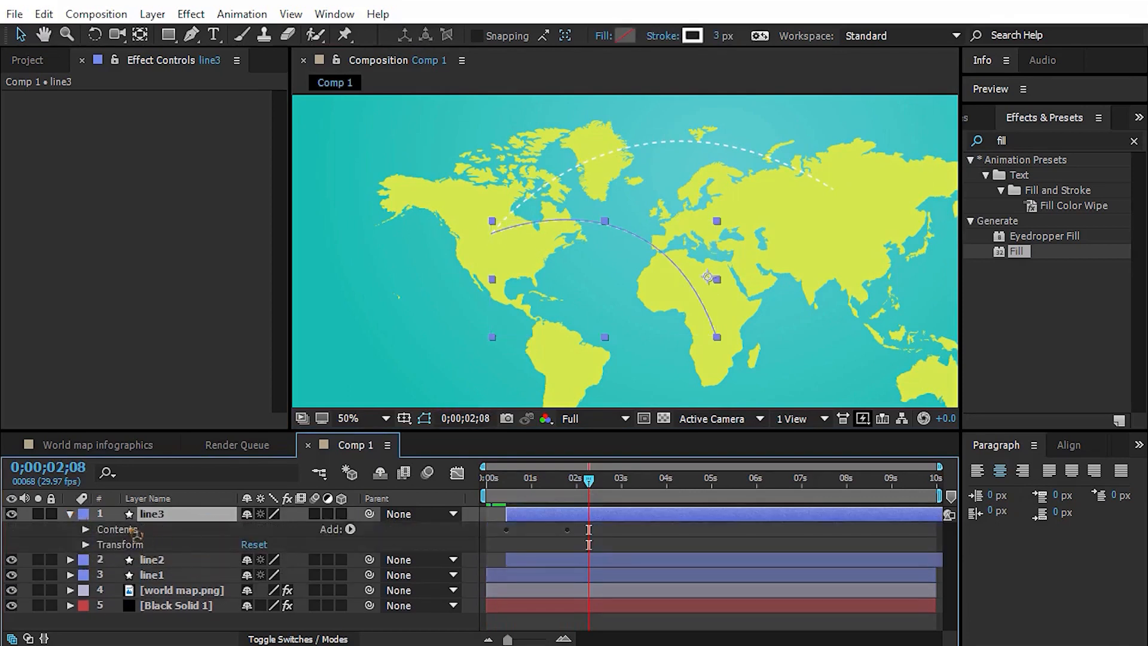
click(135, 531)
click(86, 529)
click(140, 559)
scroll(777, 203, up, 4)
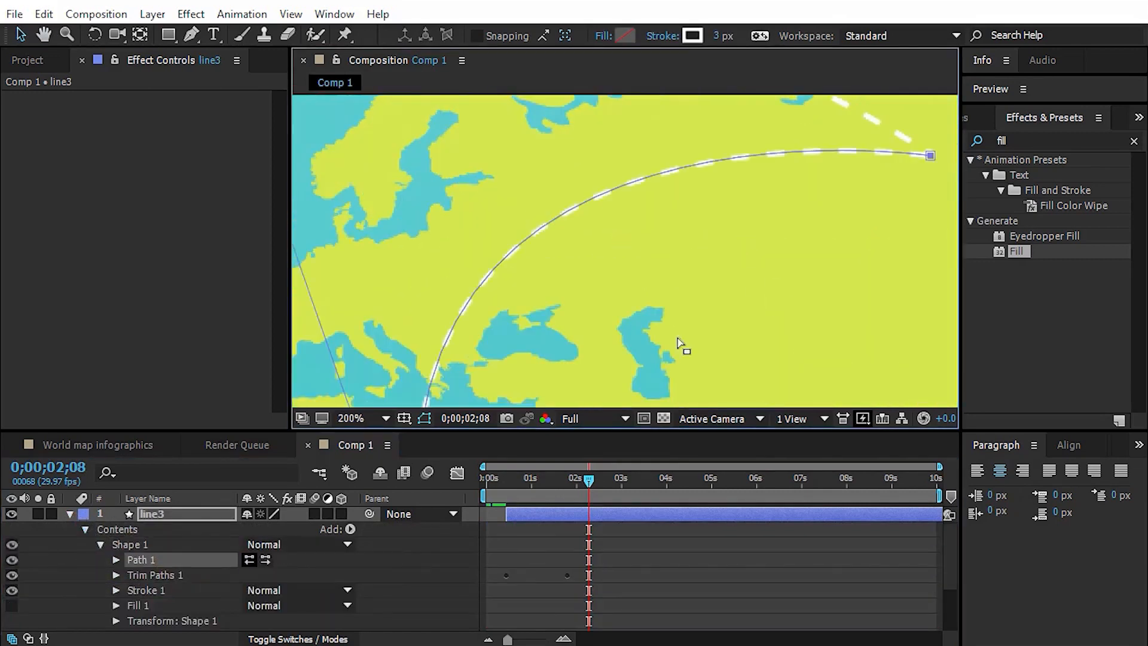
scroll(679, 344, down, 4)
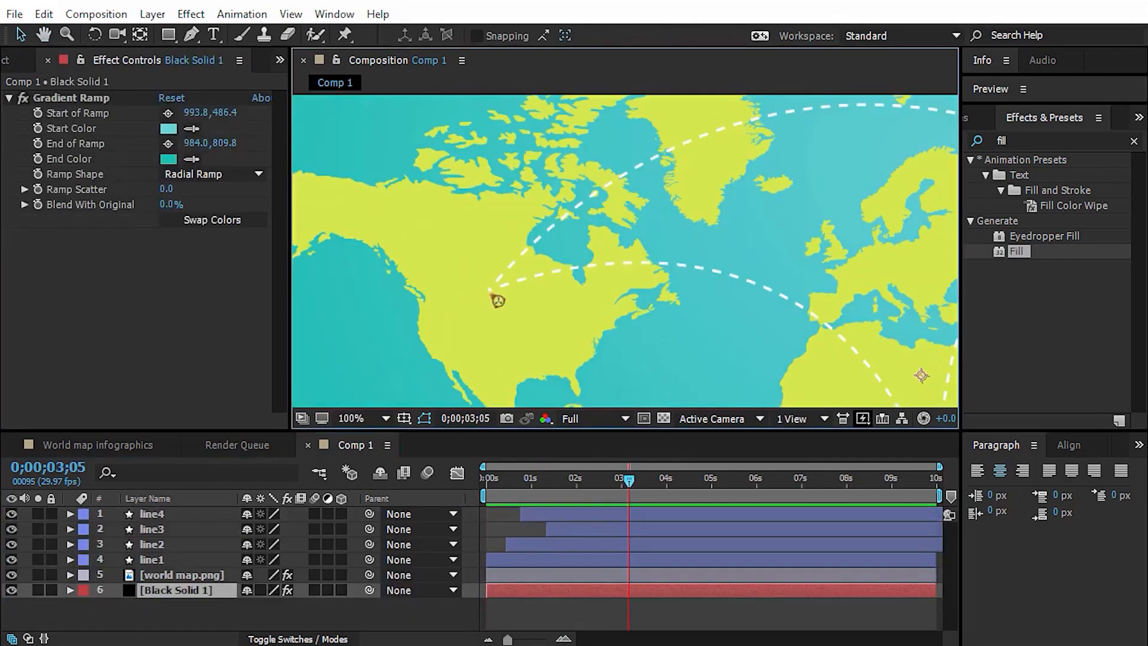
Create a black solid named wave1 and place it directly beneath the line1 layer
click(197, 609)
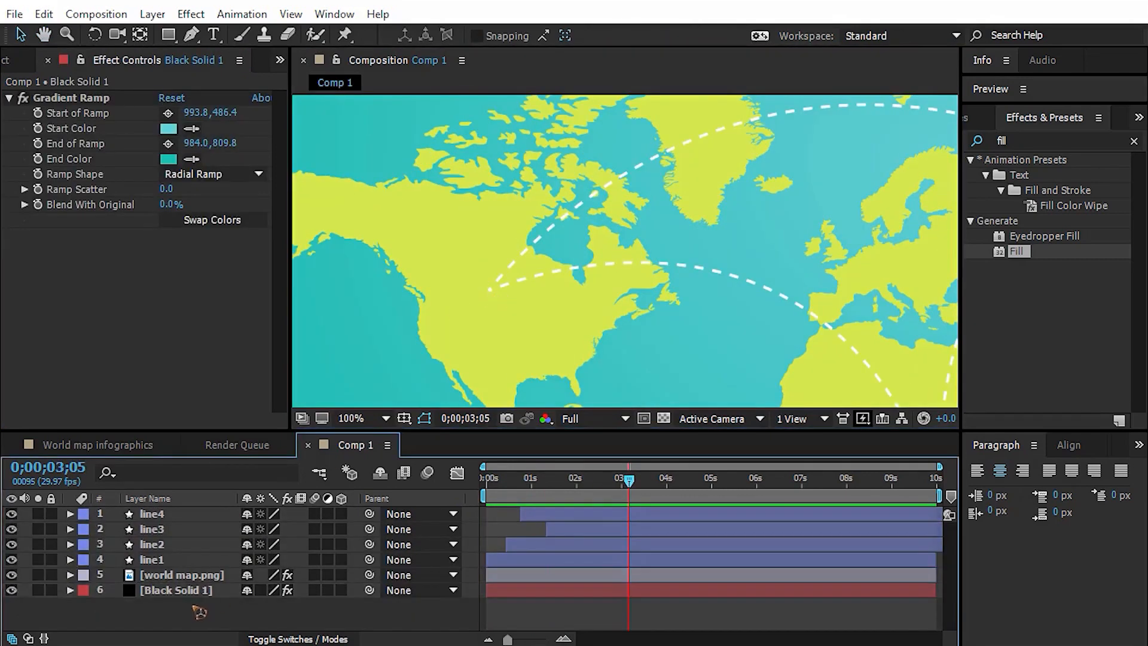
click(156, 14)
mouse_move(211, 35)
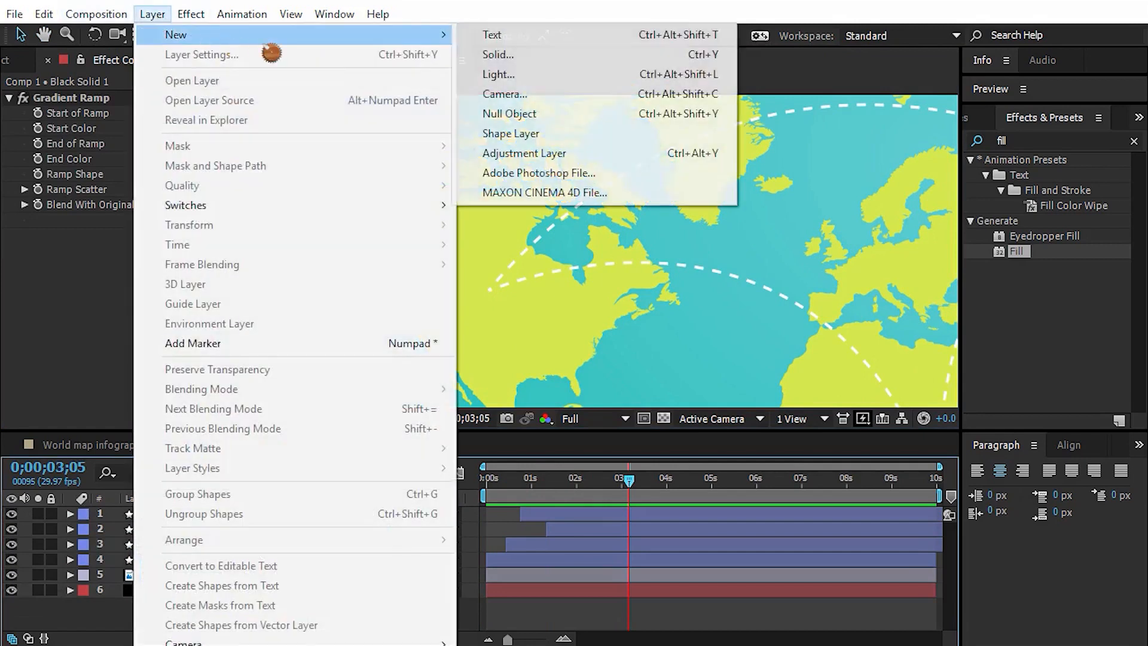
click(568, 55)
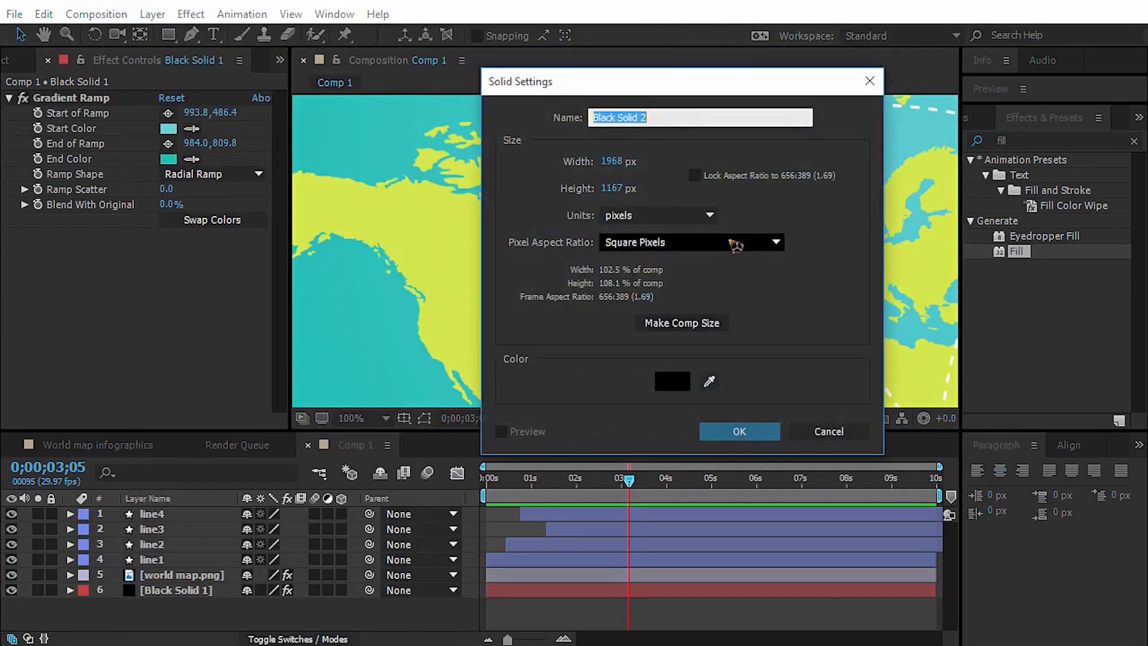
text(wave1)
key(Return)
drag(191, 515, 220, 581)
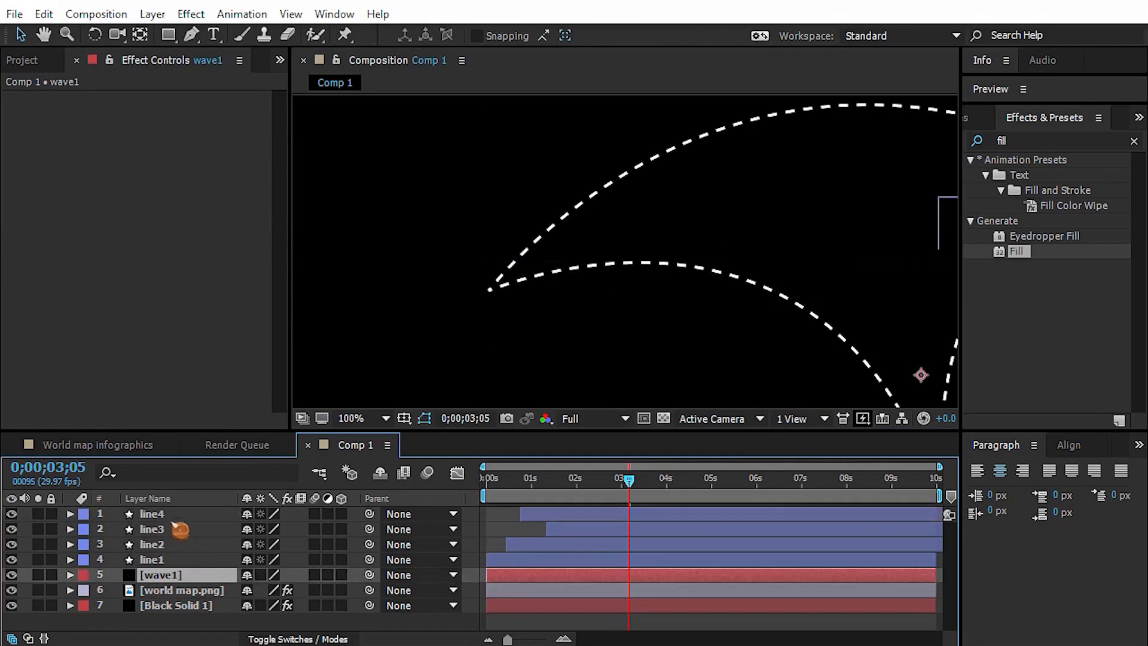
Find the Radio Waves effect and apply it to the wave1 solid
click(184, 594)
click(184, 579)
double_click(1051, 140)
text(radio)
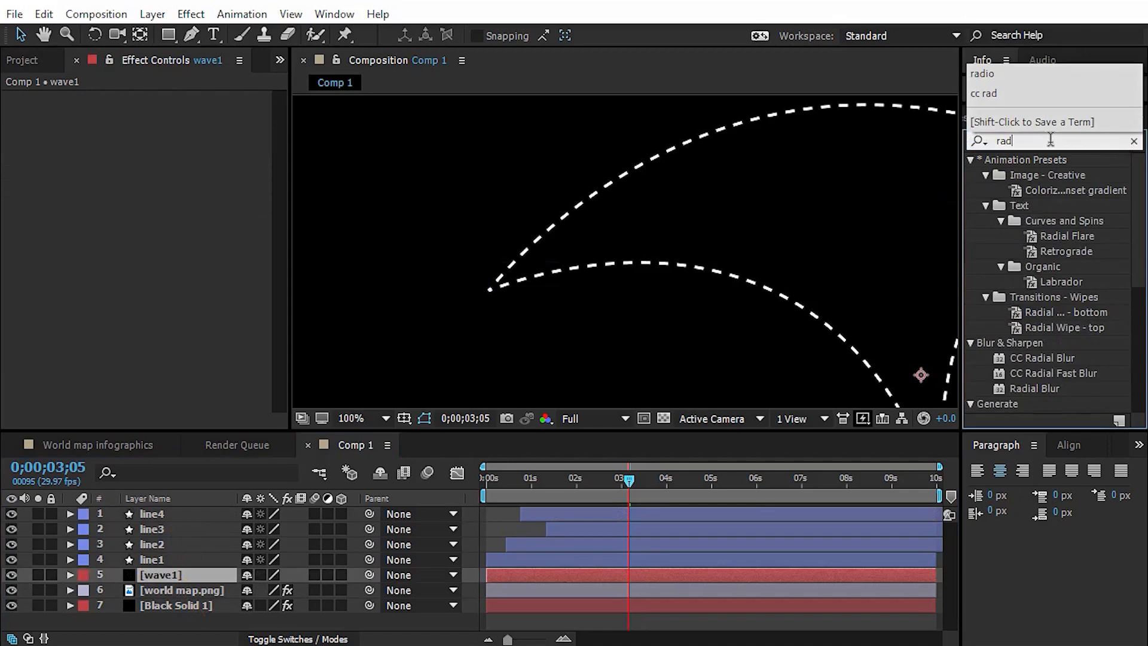
drag(1069, 180, 218, 576)
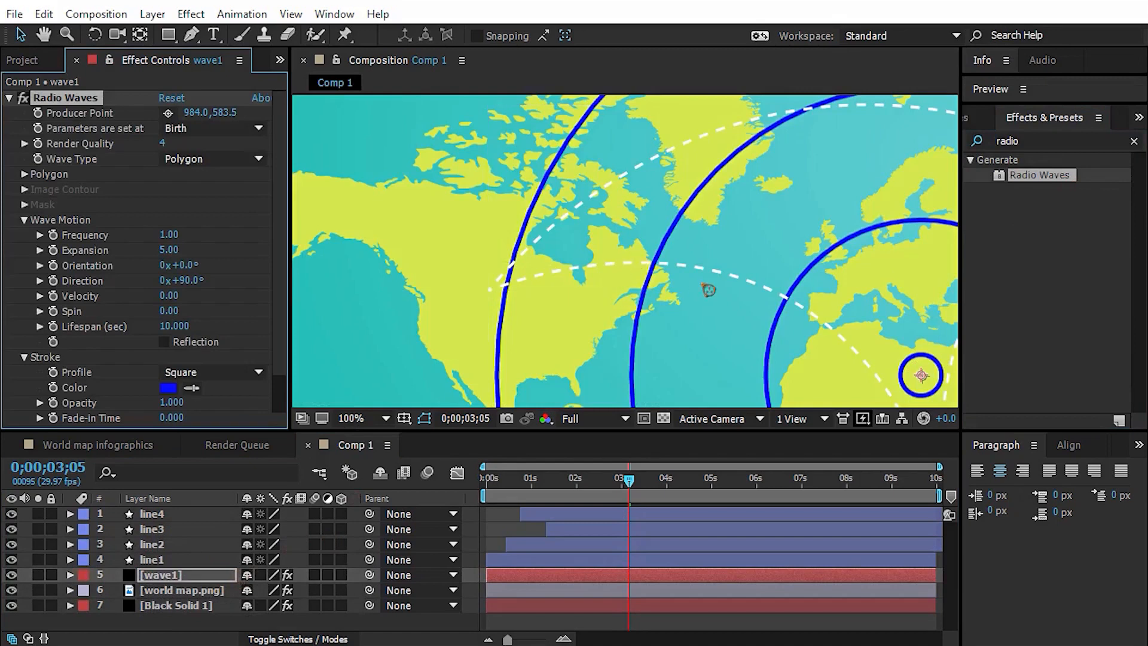
Set the Radio Waves expansion to 0.60 and its stroke color to white
key(comma)
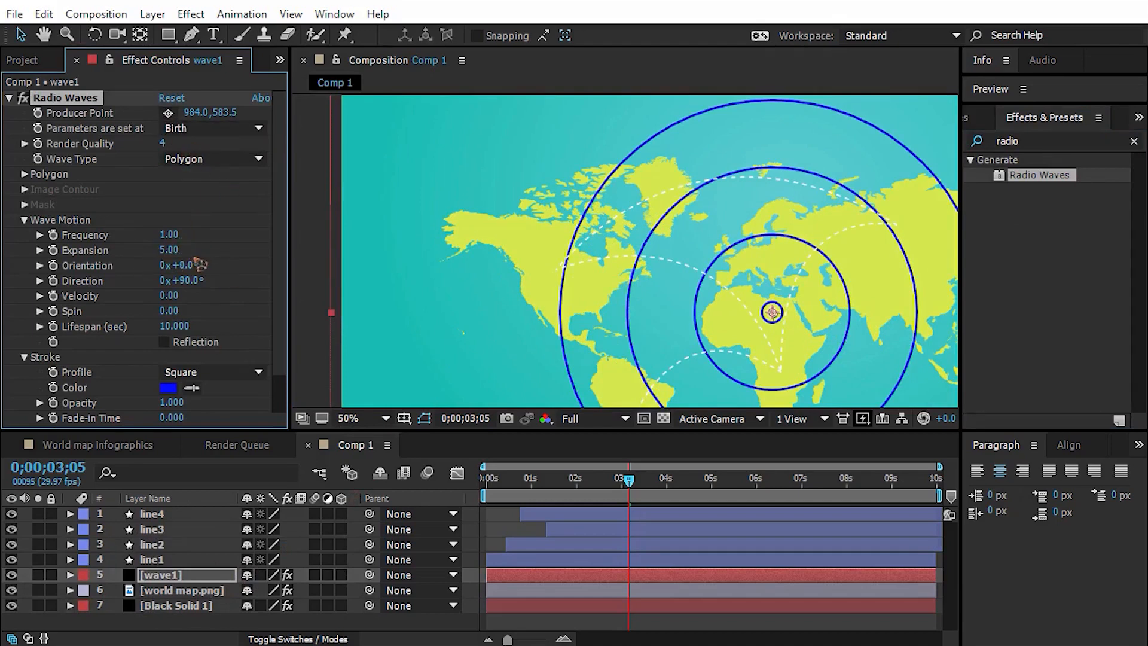
drag(154, 263, 154, 276)
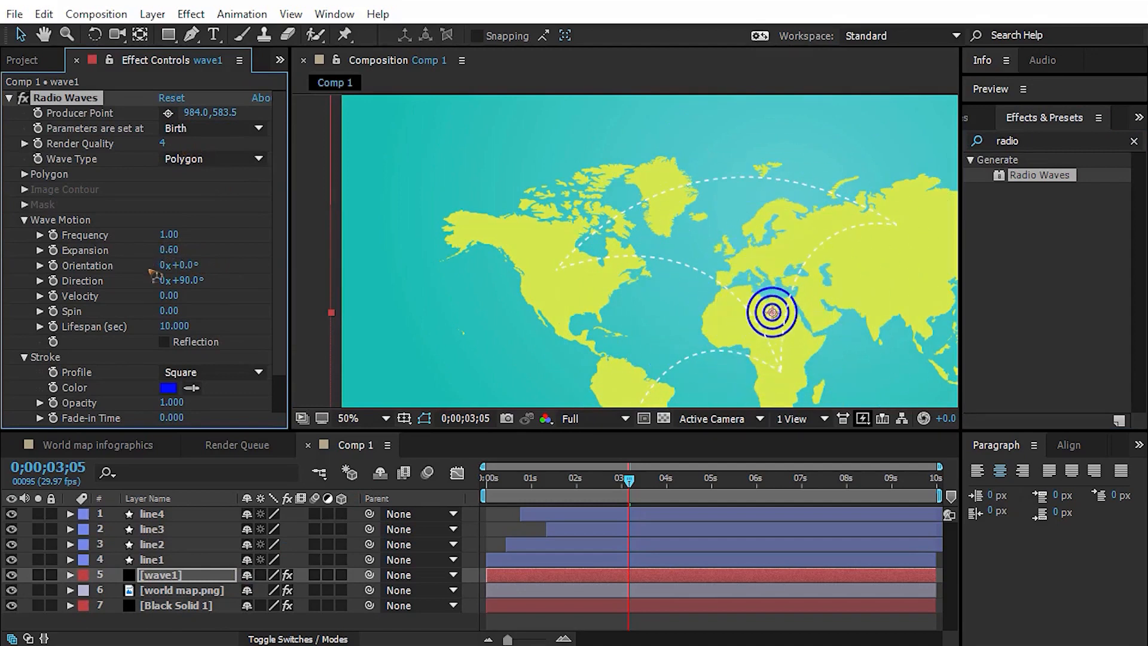
click(168, 389)
mouse_move(641, 287)
mouse_down()
mouse_move(743, 333)
mouse_move(869, 349)
mouse_up()
click(827, 395)
drag(827, 395, 804, 378)
key(Return)
Place the Radio Waves producer point at 502.5, 488.5, where the dashed arcs start in North America
scroll(817, 355, up, 1)
drag(897, 372, 769, 305)
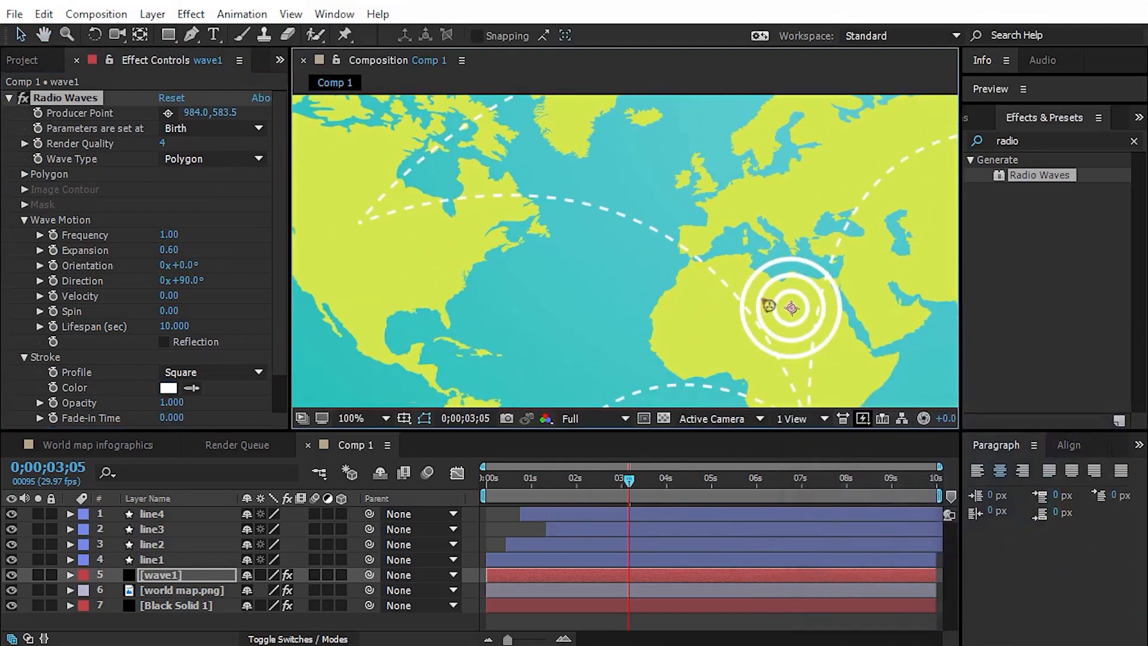
drag(553, 236, 648, 317)
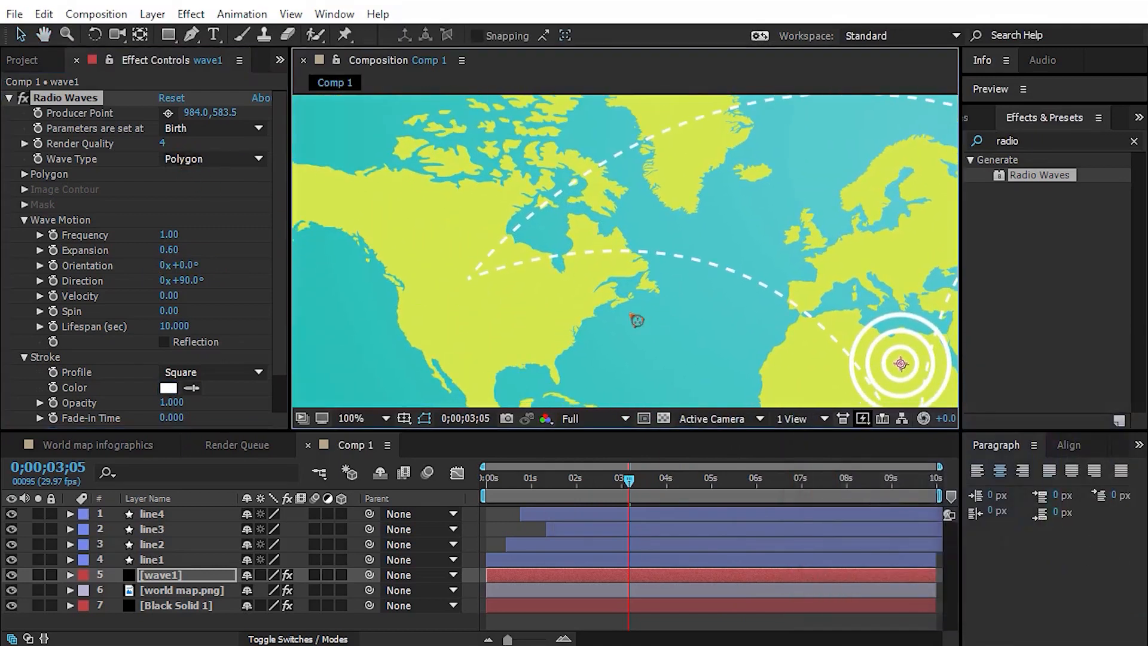
scroll(634, 317, up, 1)
drag(508, 307, 662, 305)
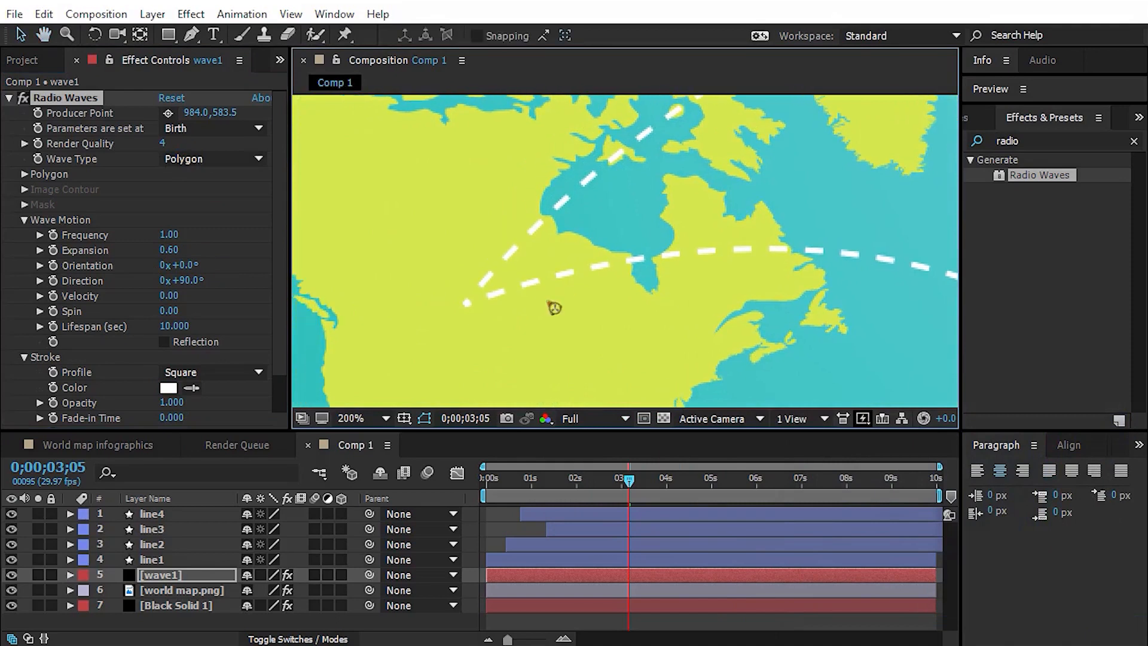
click(168, 112)
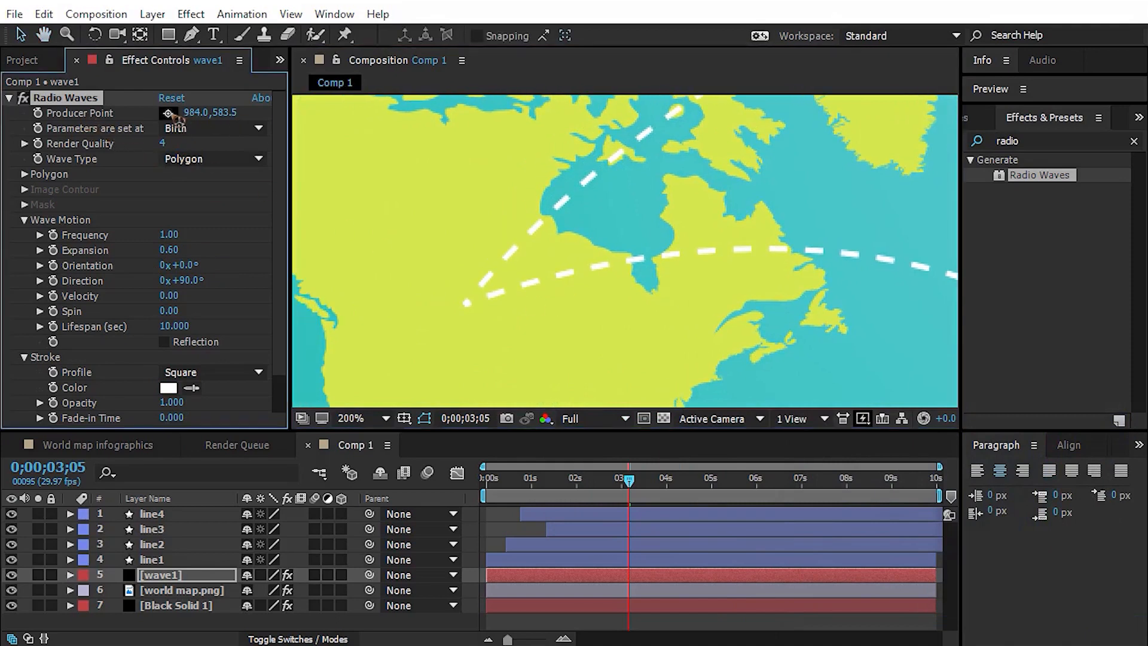
click(464, 305)
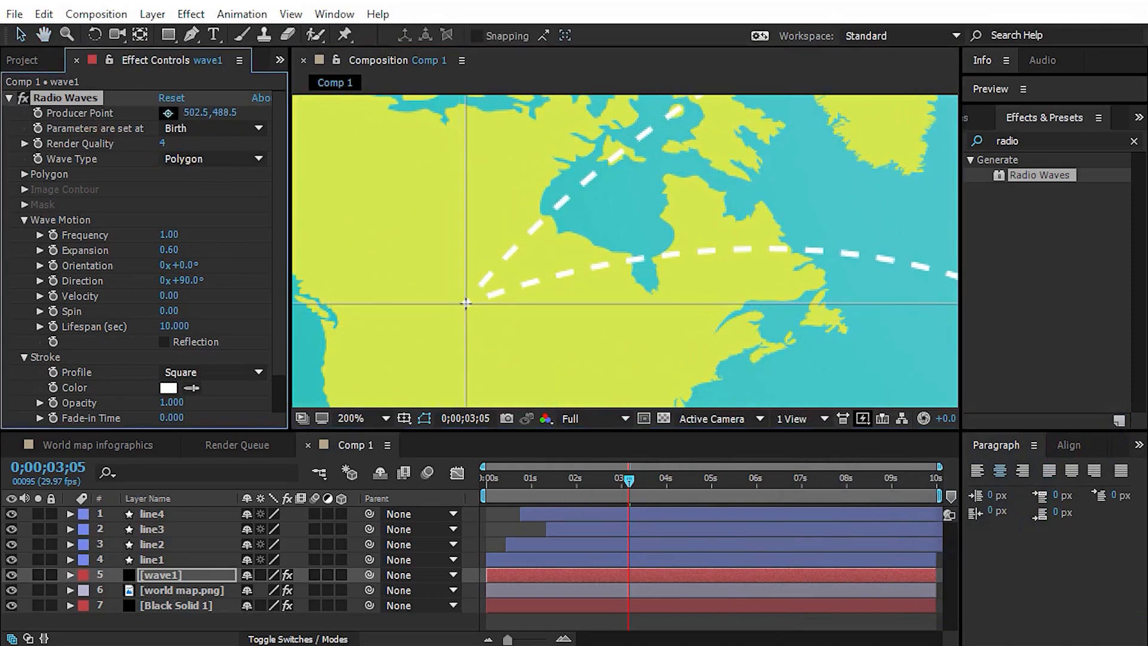
click(466, 303)
Set the wave expansion to 0.30, lifespan to 4.5 seconds and frequency to 0.40, and preview the waves
drag(170, 250, 170, 258)
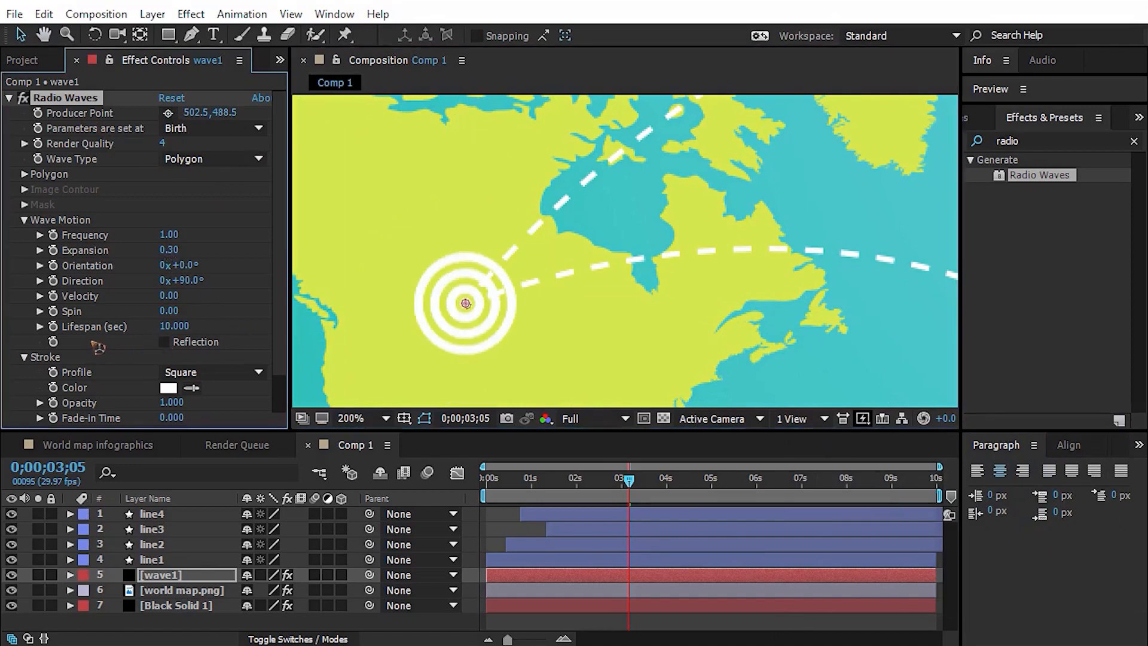
drag(187, 335, 125, 336)
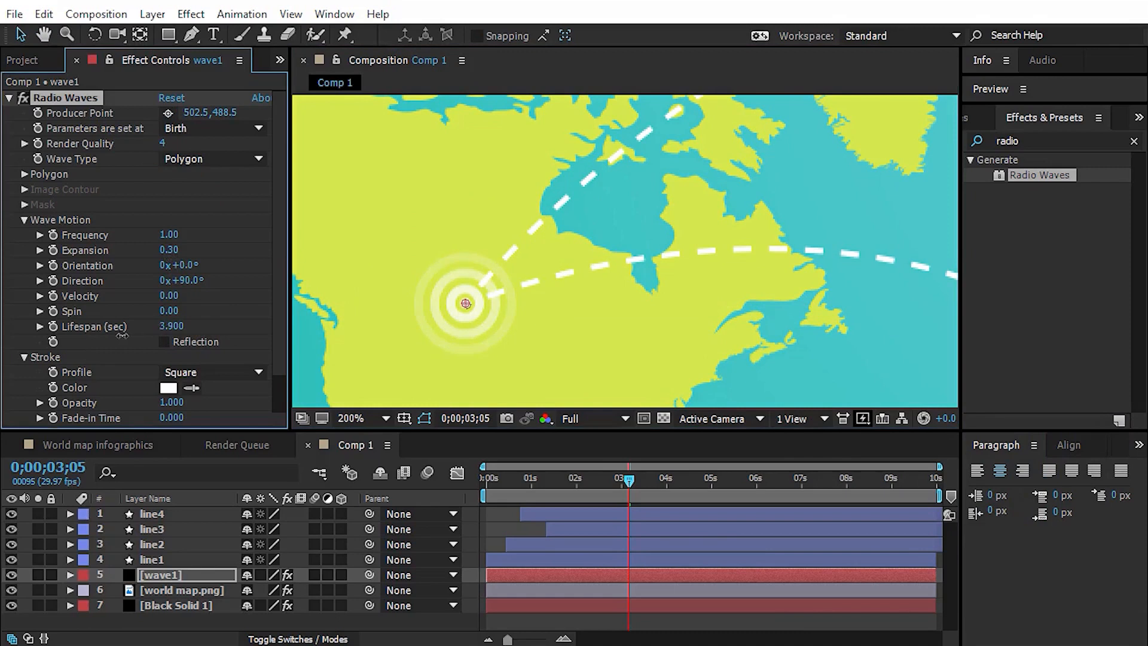
drag(169, 238, 167, 239)
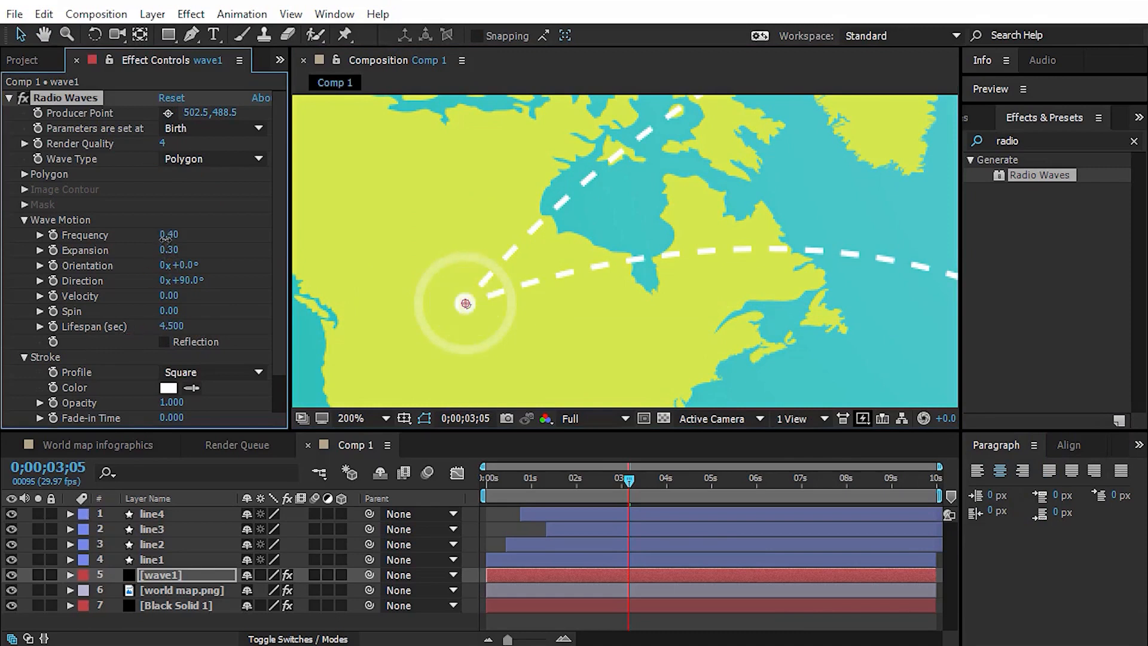
drag(532, 480, 459, 492)
key(space)
click(548, 481)
Set the wave frequency to 1.40 and lifespan to 3.4 seconds, and preview the waves with the dashed lines
drag(161, 236, 167, 237)
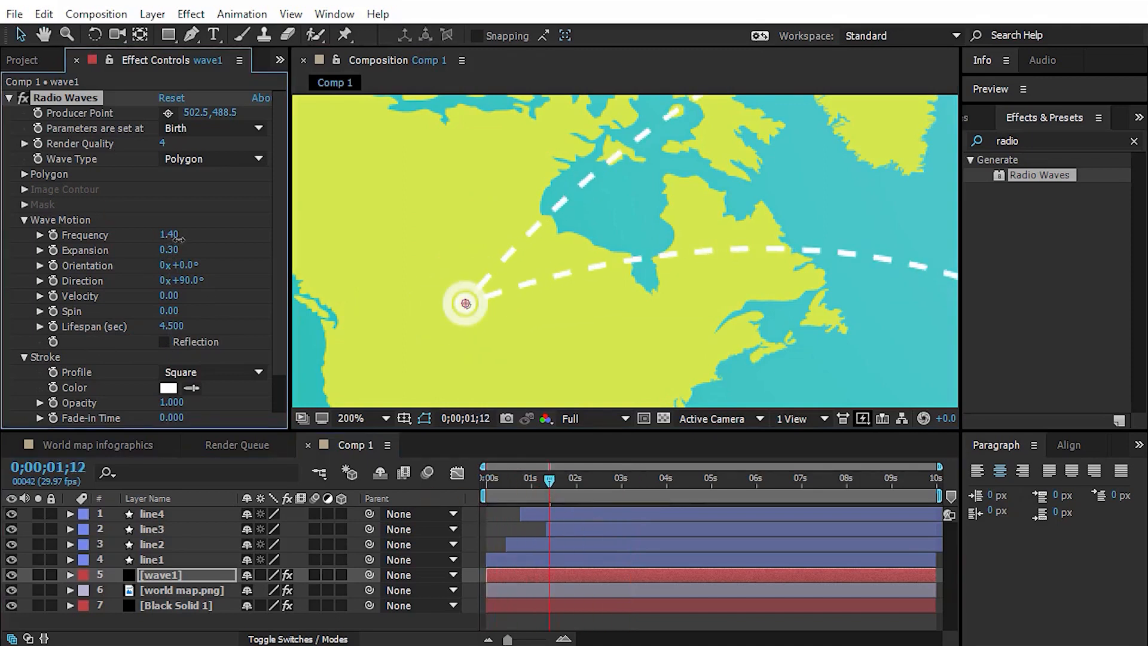
click(620, 478)
drag(620, 480, 485, 480)
key(space)
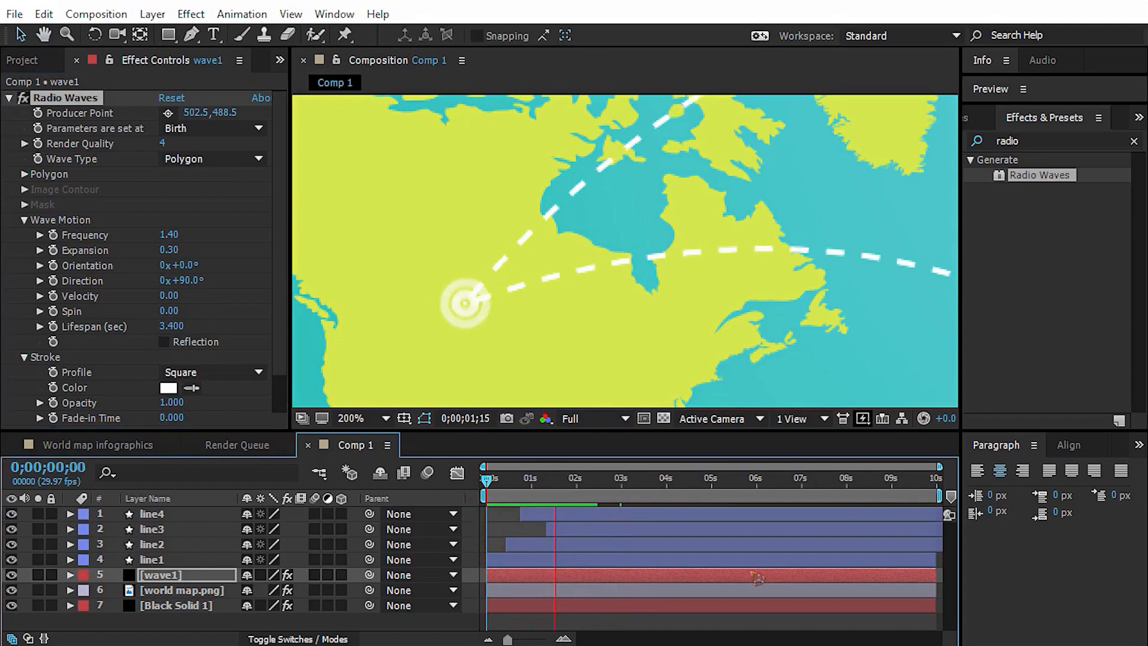
scroll(717, 331, down, 2)
key(space)
drag(604, 480, 485, 480)
key(space)
key(space)
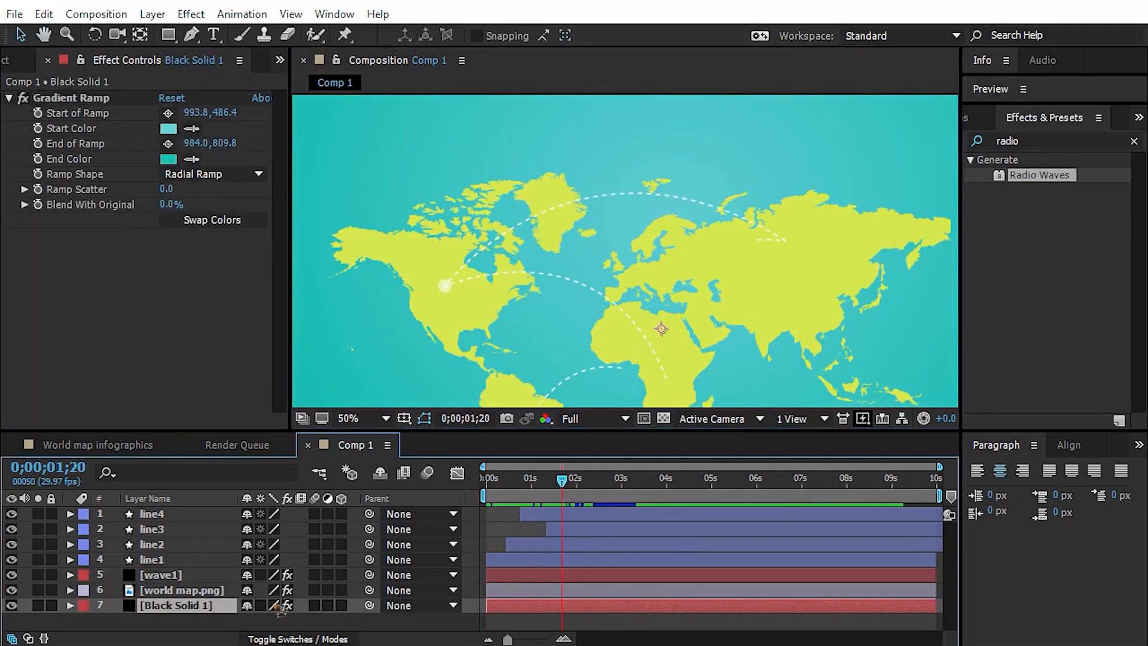
Duplicate the wave1 layer
click(188, 579)
key(ctrl+d)
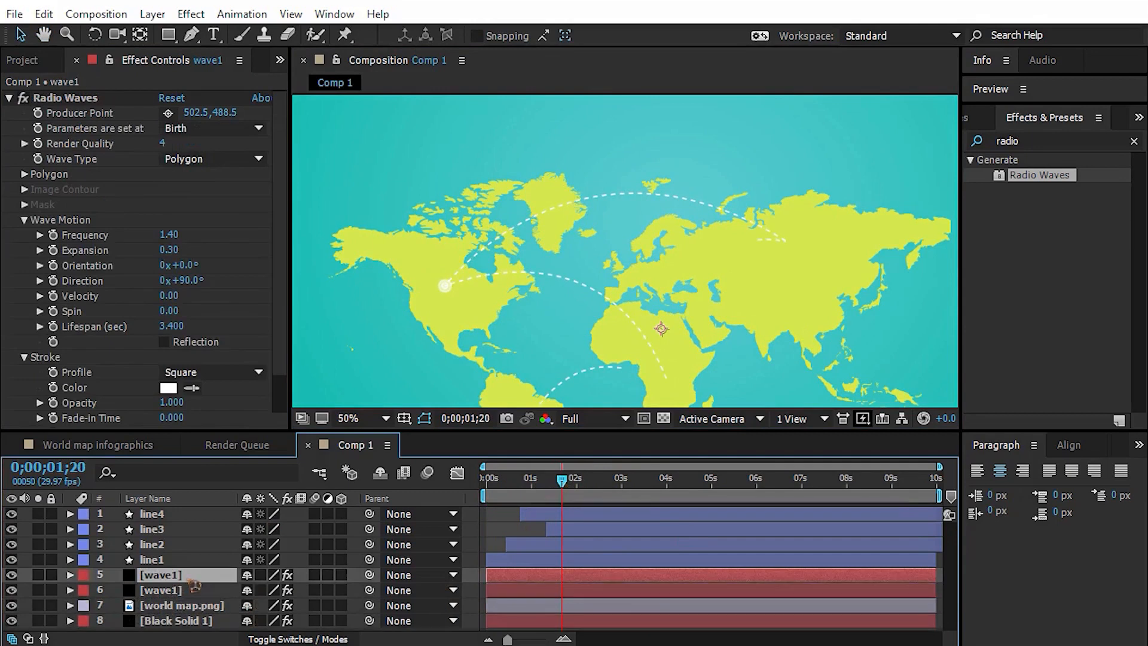
Place the duplicated wave's producer point at 1261.0, 387.5, where the dashed arcs meet in northern Asia
key(space)
key(space)
scroll(852, 294, up, 1)
drag(770, 321, 672, 358)
scroll(671, 358, up, 1)
mouse_move(921, 290)
mouse_down()
mouse_move(773, 345)
mouse_move(705, 301)
mouse_up()
click(100, 127)
click(90, 119)
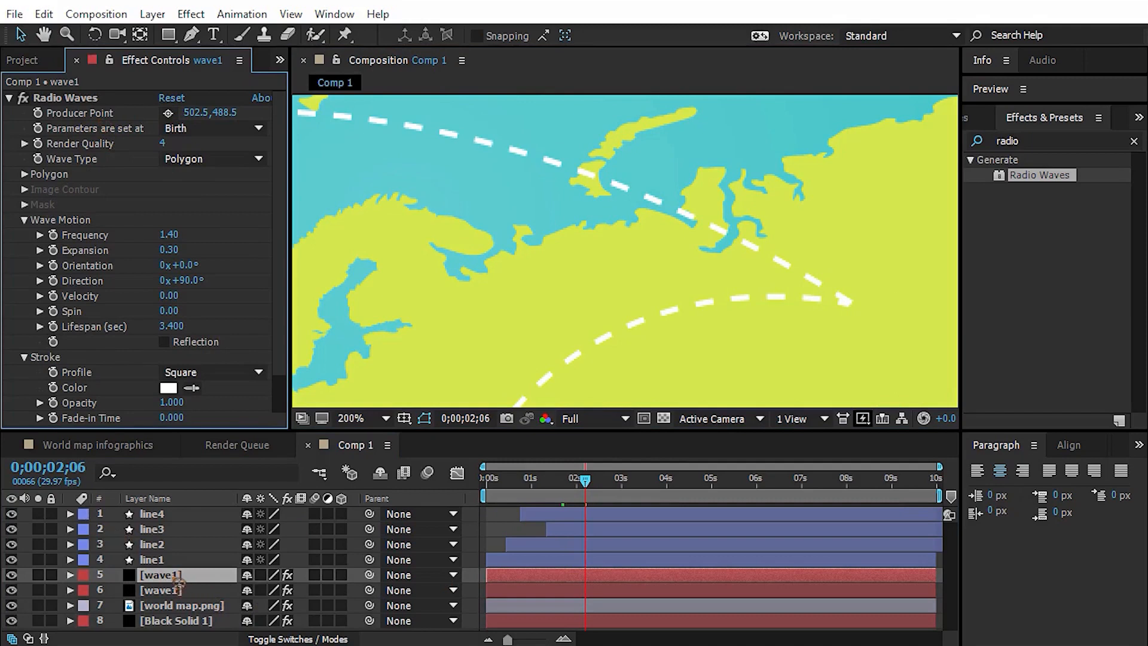
click(168, 113)
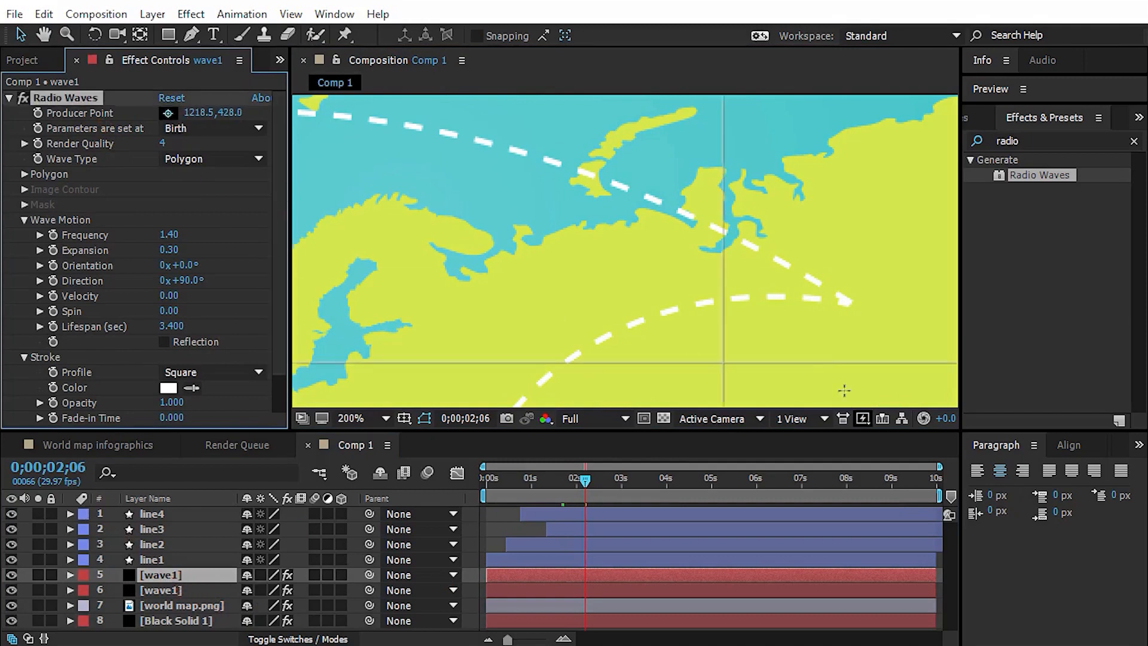
click(845, 300)
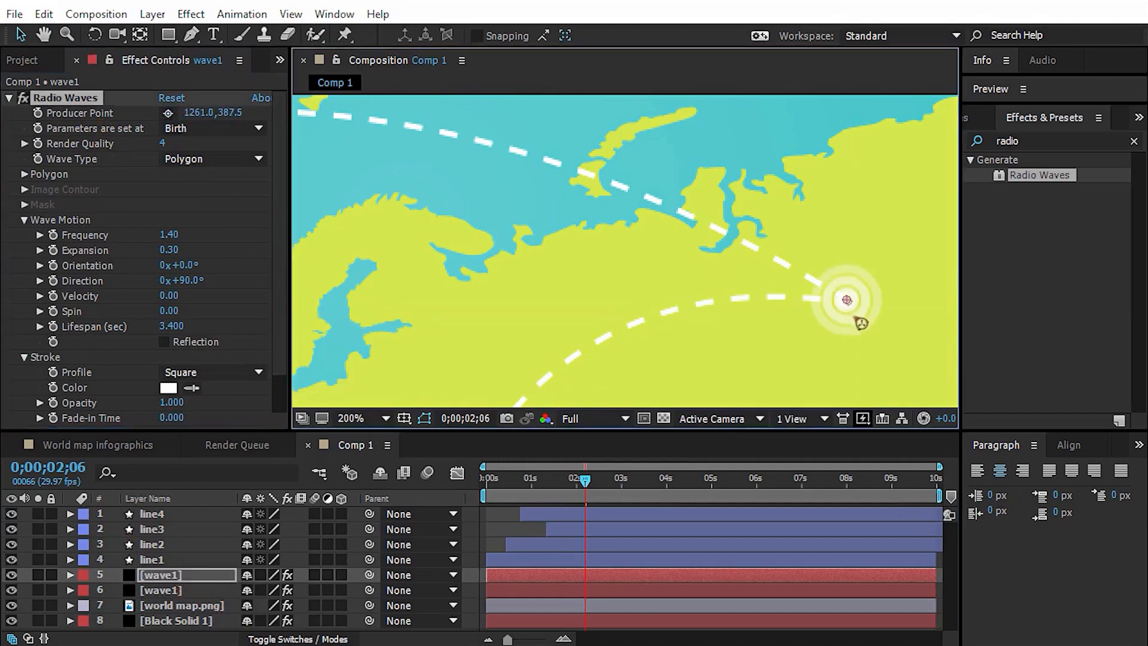
Set the duplicated wave's stroke color to black (000000)
click(168, 388)
text(000000)
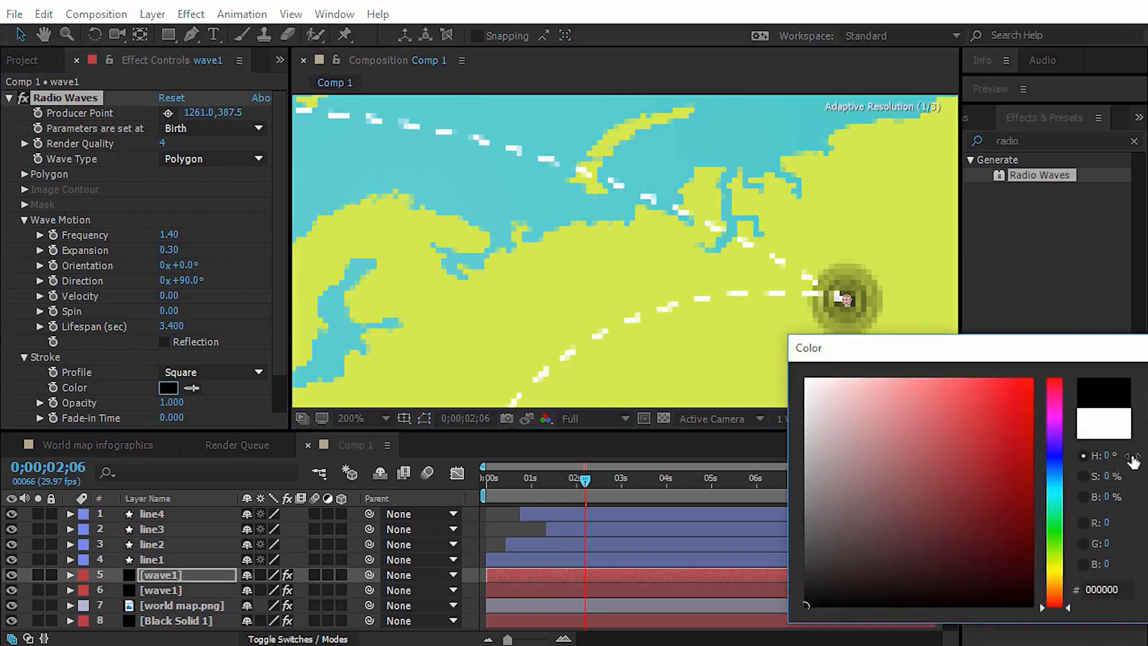
key(Return)
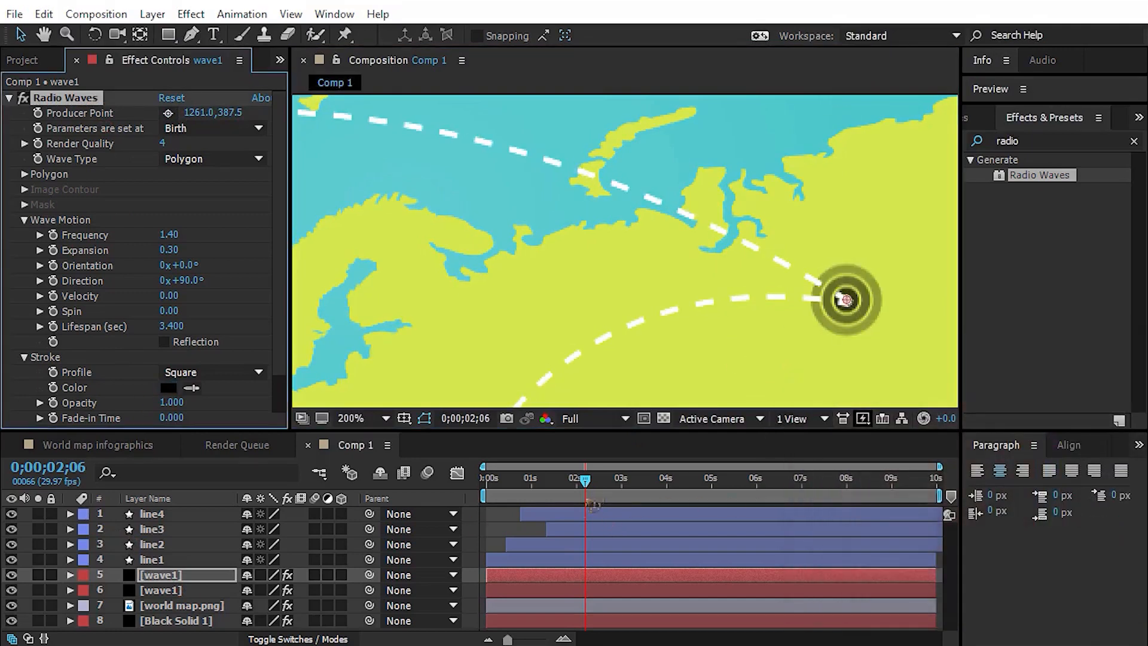
Delay the black wave layer to start at about 1.3 seconds, and preview it against the arriving arc
drag(526, 583, 620, 575)
key(space)
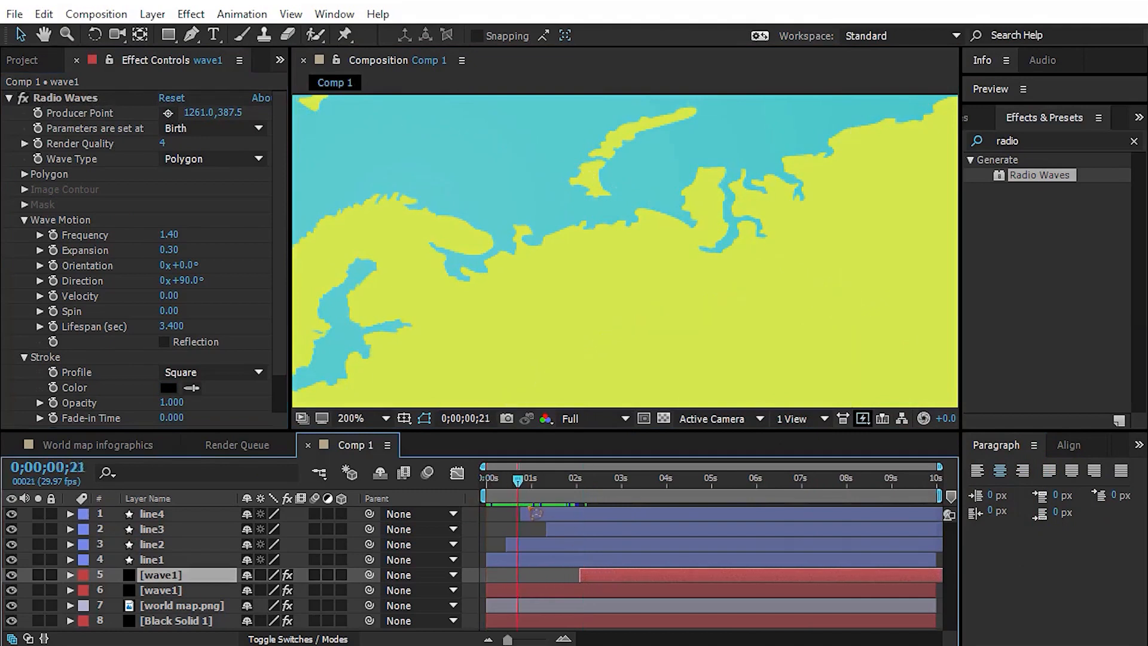
drag(610, 578, 582, 579)
key(space)
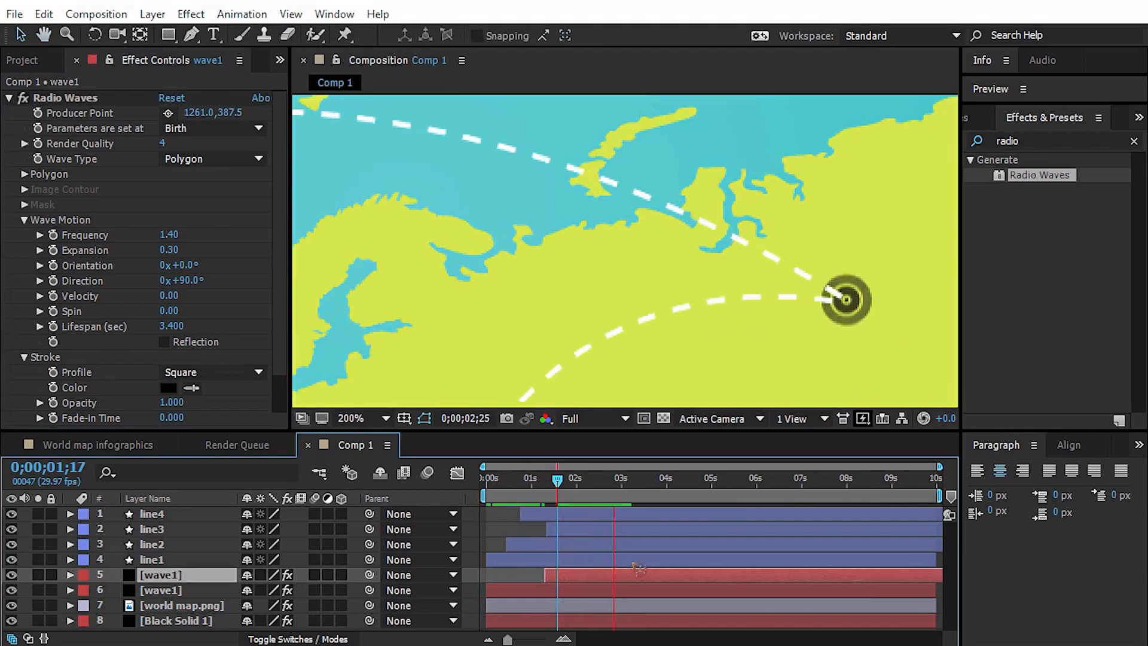
key(space)
Fine-tune the black wave's producer point to 1261.5, 389.1 on the arcs' meeting point
drag(849, 368, 614, 328)
scroll(755, 345, up, 2)
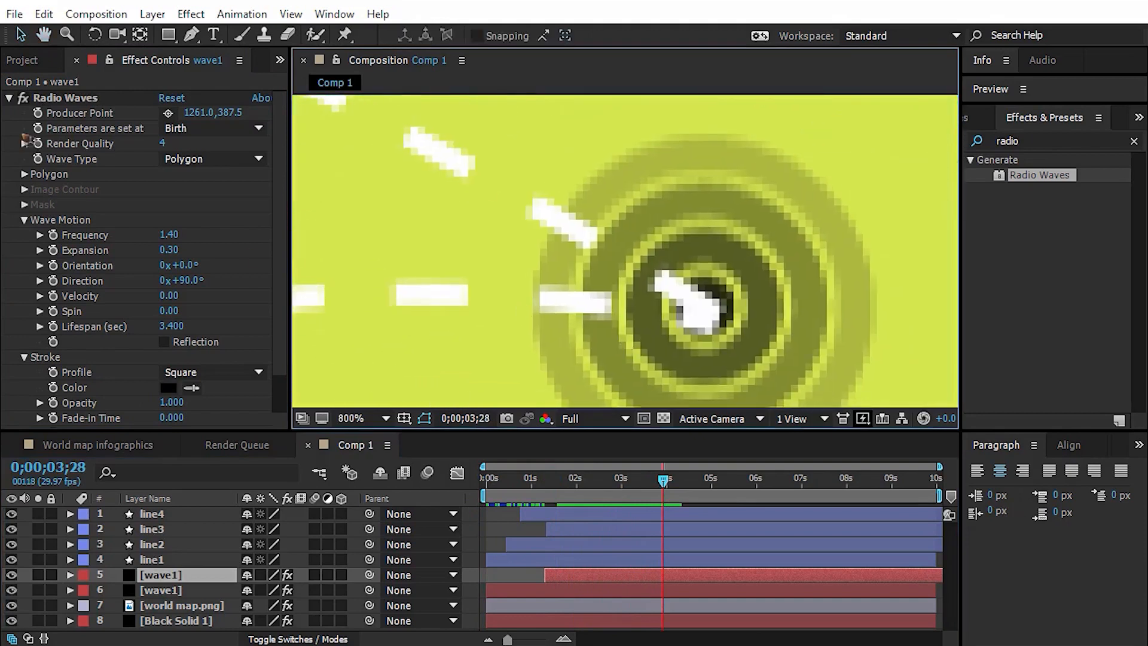
click(168, 113)
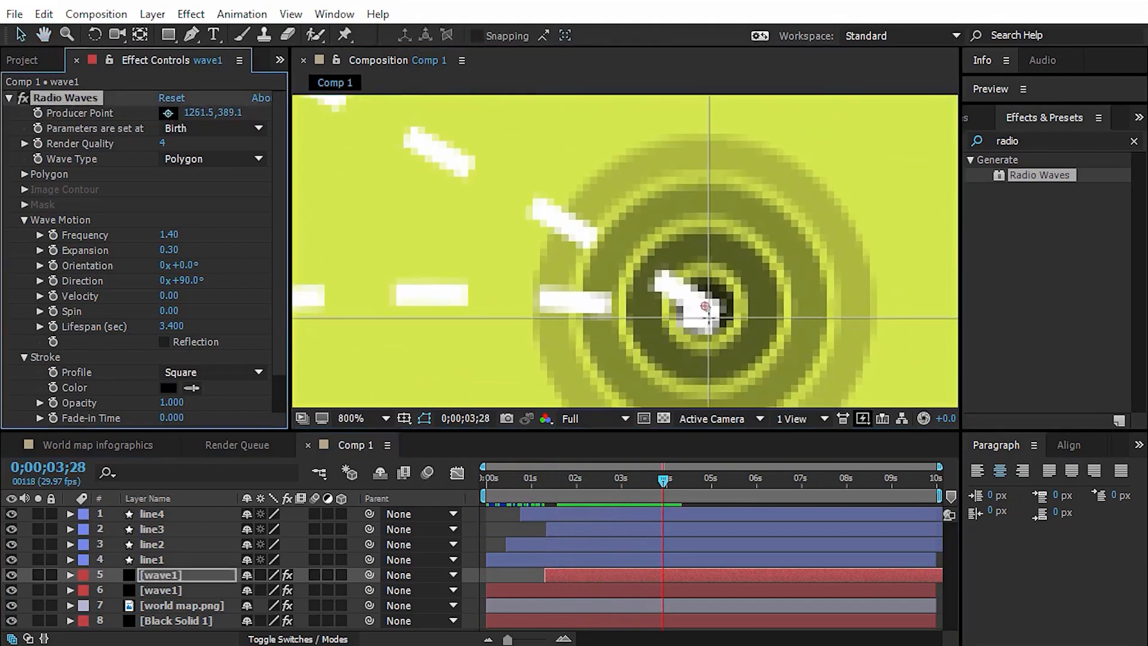
click(709, 317)
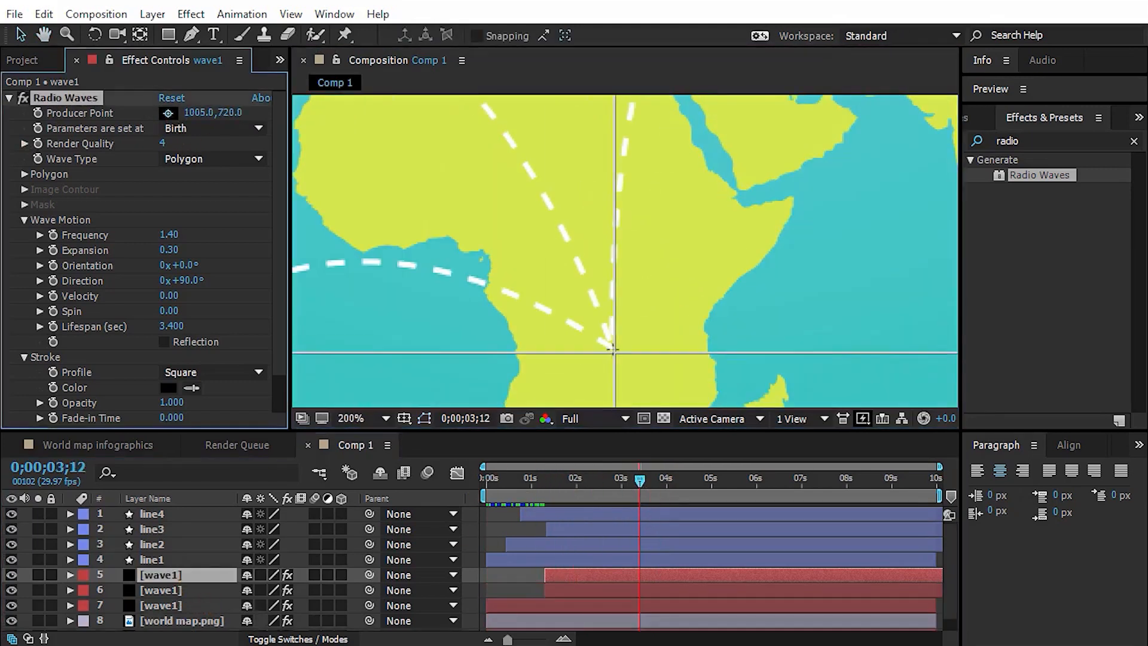
Place the third wave's producer point at 1002.0, 714.5 in Africa and delay its layer to start at about 1.7 seconds
click(611, 347)
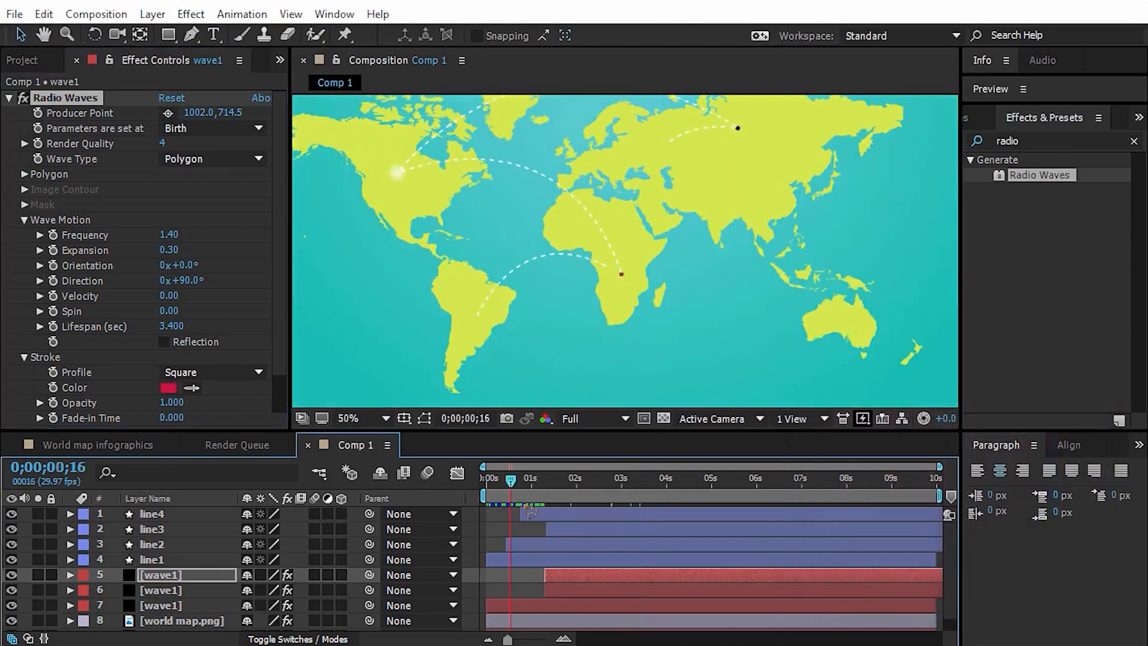
drag(511, 480, 572, 481)
drag(568, 575, 584, 573)
Place the fourth wave's producer point at 676.0, 815.5 in South America, color it green and preview the animation
drag(559, 481, 697, 481)
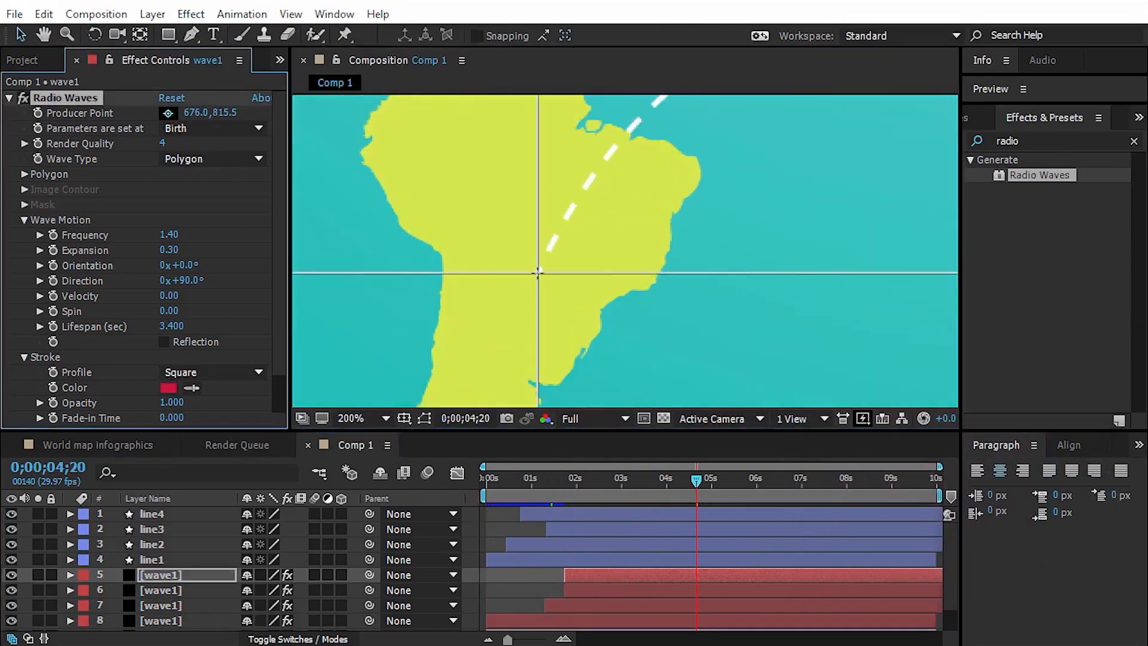
click(538, 272)
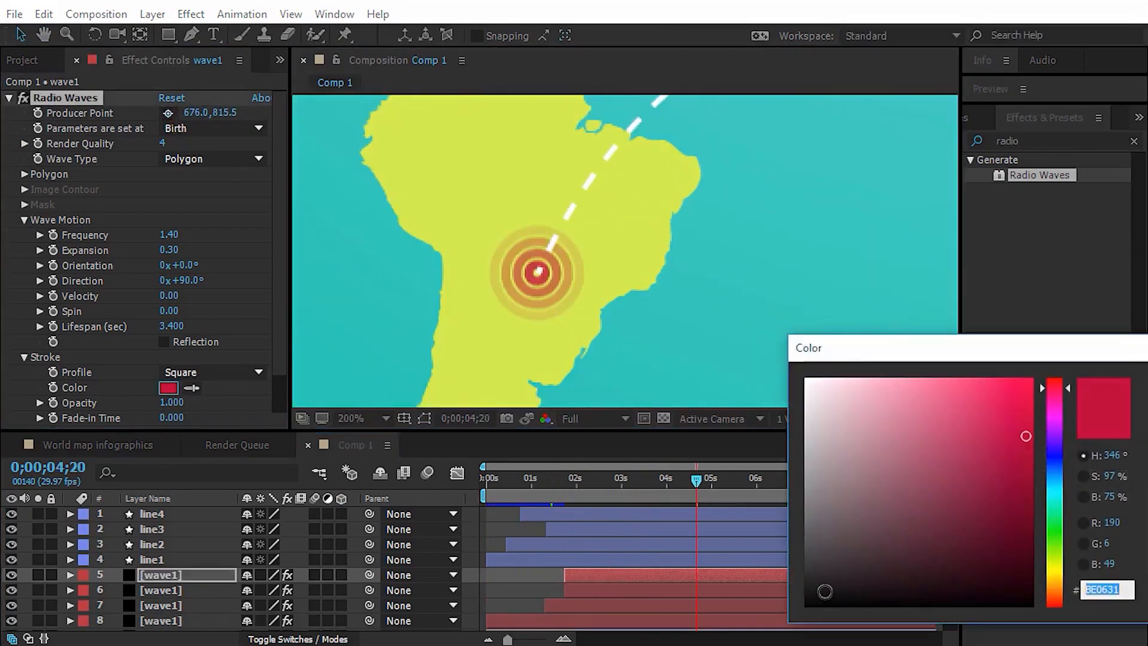
click(1009, 506)
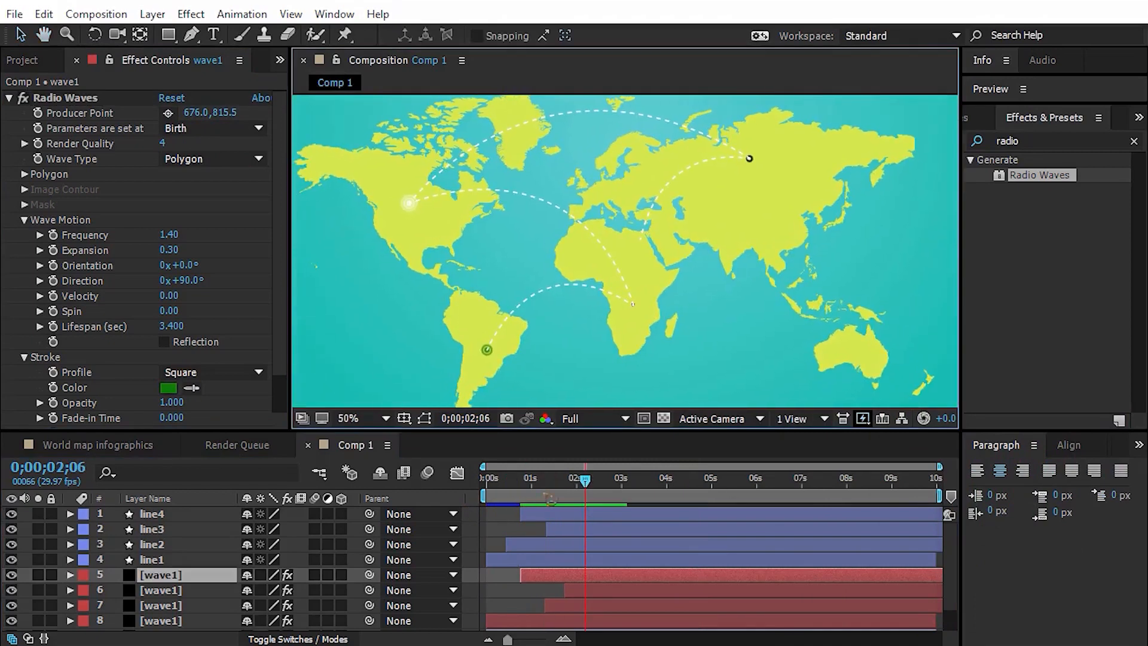
key(space)
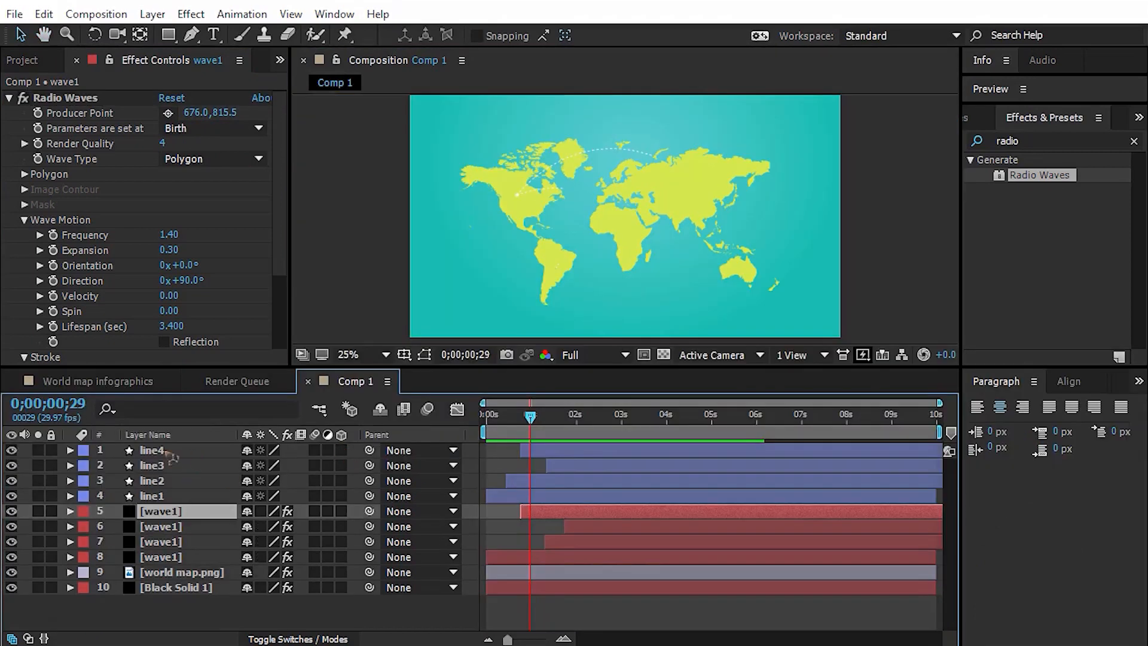
Make all ten layers, from line4 down to Black Solid 1, 3D layers
click(170, 453)
shift+click(191, 588)
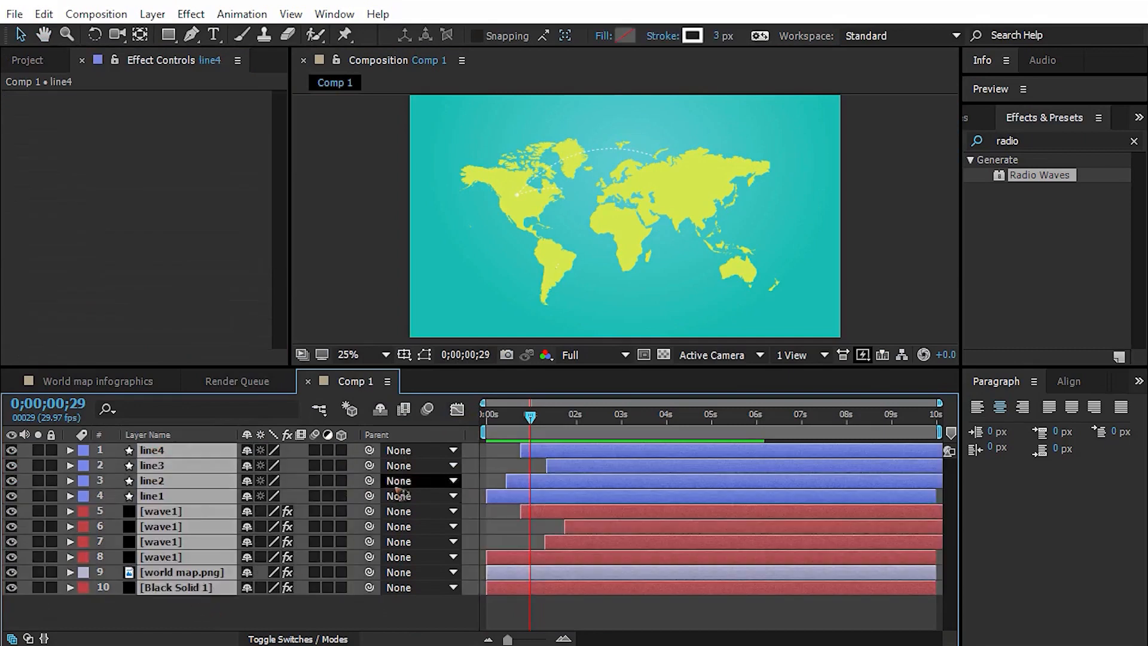
click(340, 450)
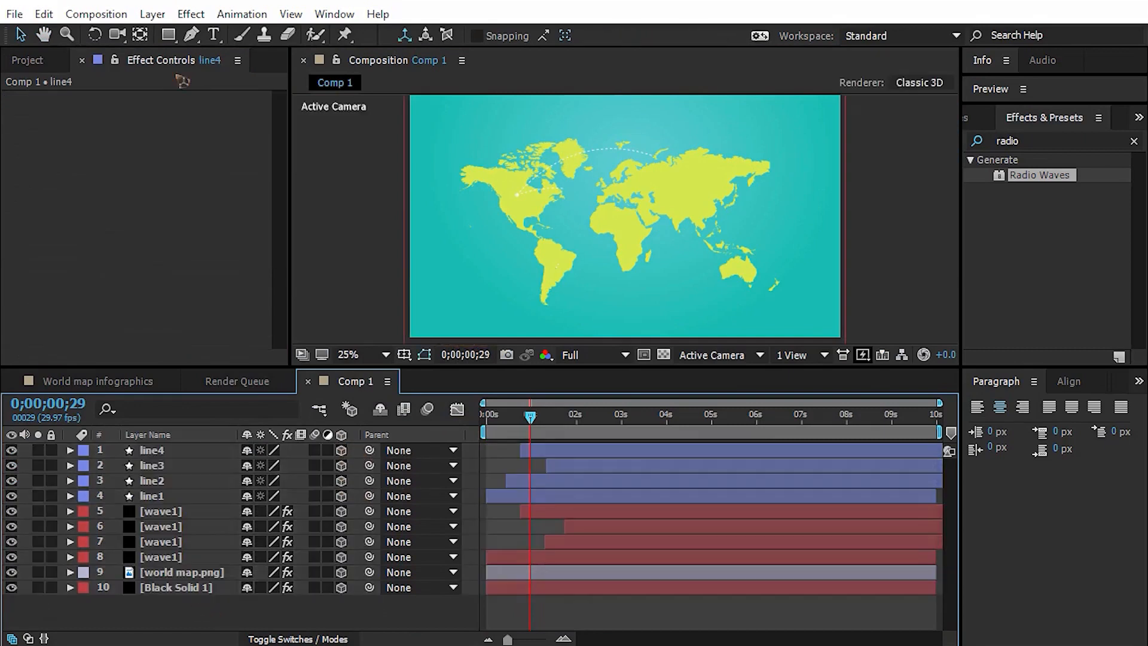
Create a two-node camera with the 24mm preset
click(153, 14)
mouse_move(171, 37)
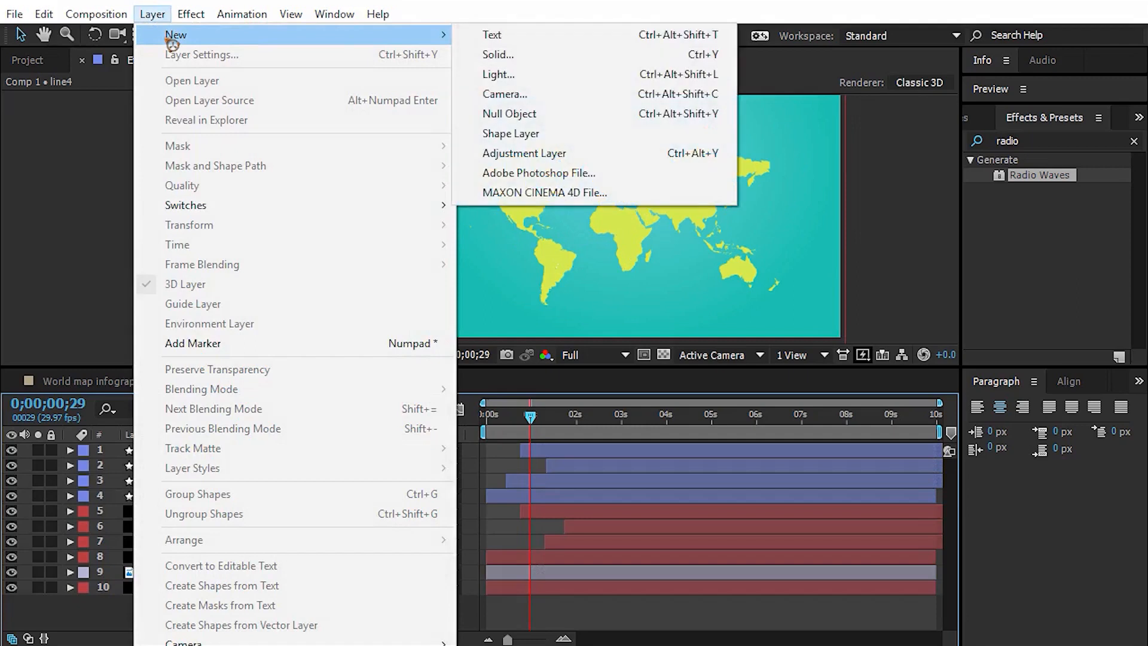
click(575, 96)
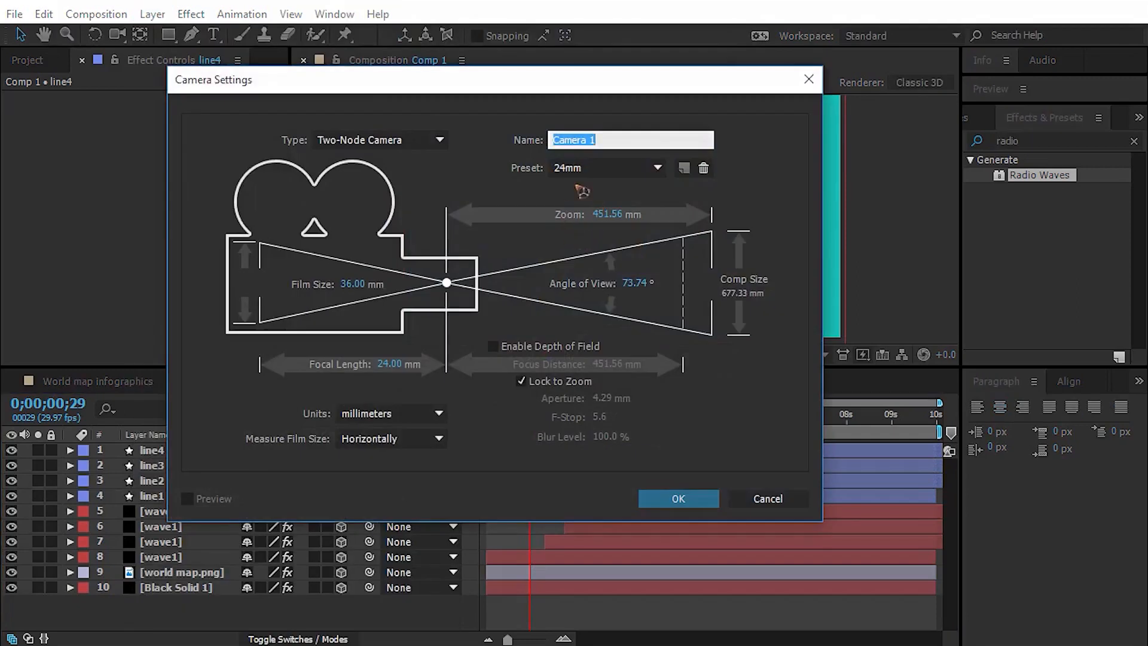
key(Return)
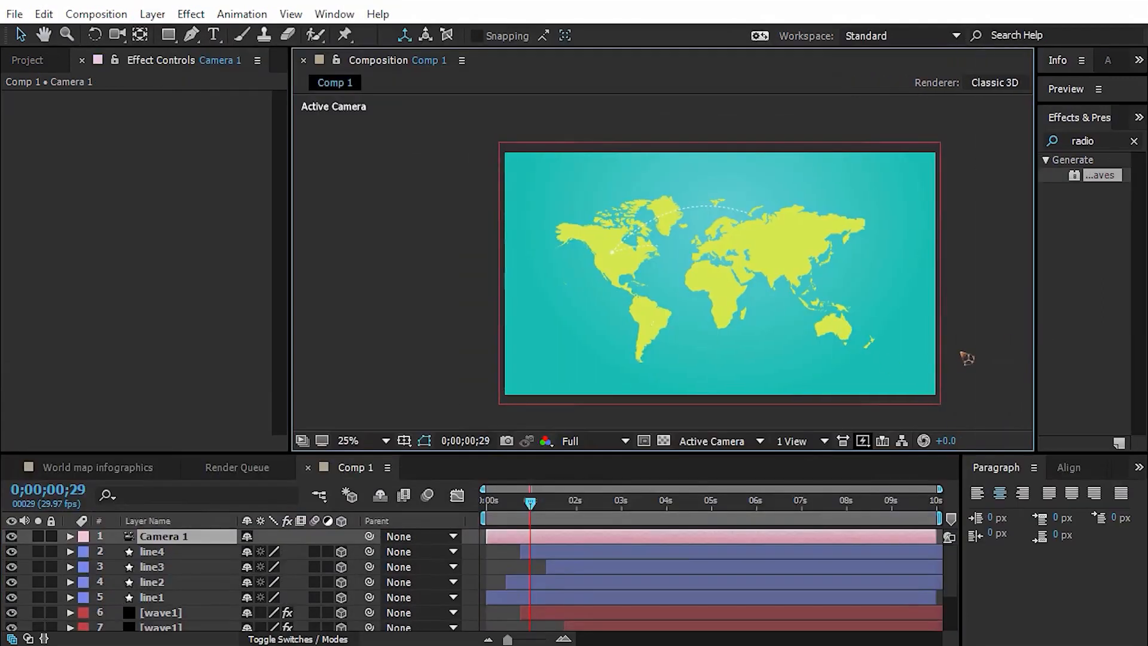
Show the camera's Point of Interest and Position and add keyframes for both at 0;00;00;00
drag(961, 354, 928, 358)
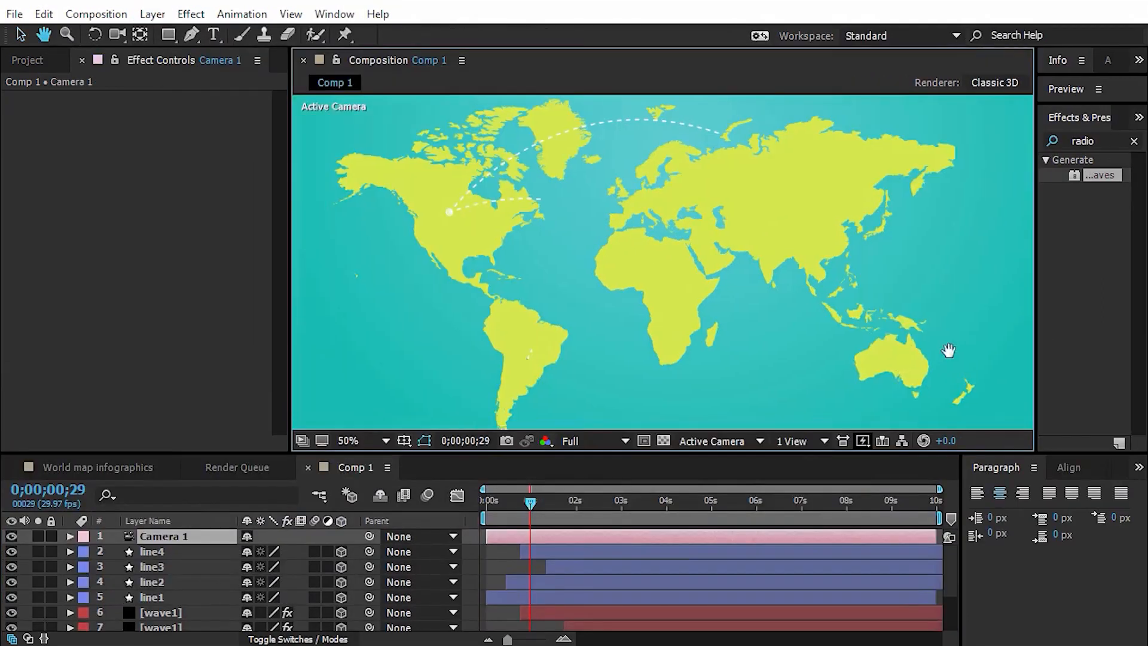
drag(949, 350, 990, 365)
scroll(878, 338, down, 2)
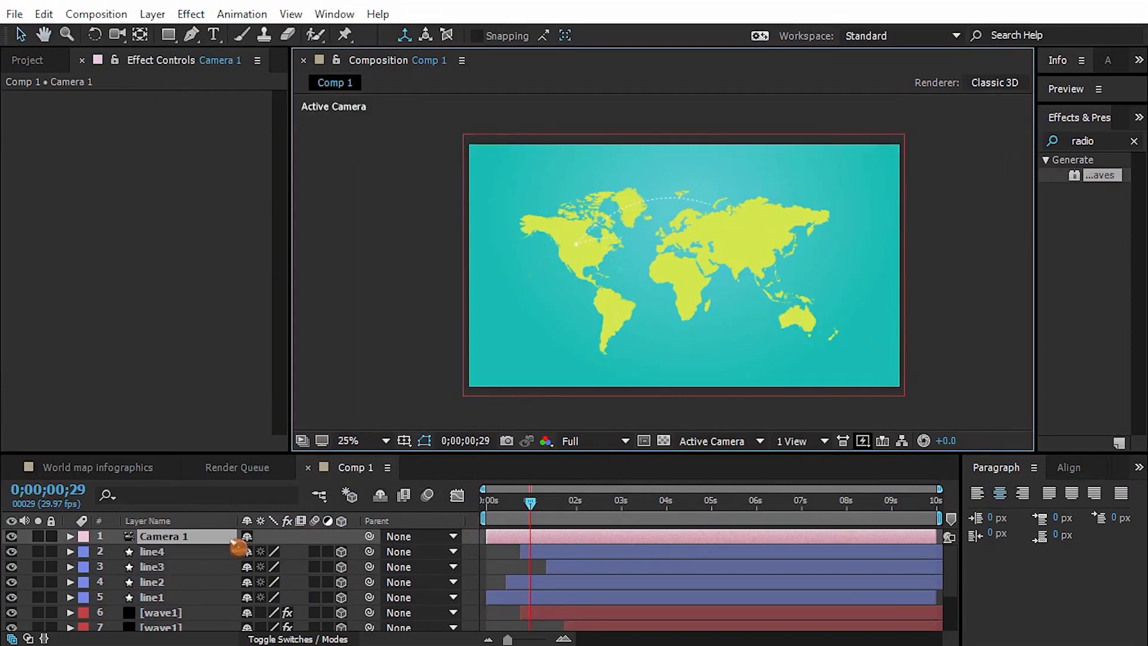
key(p)
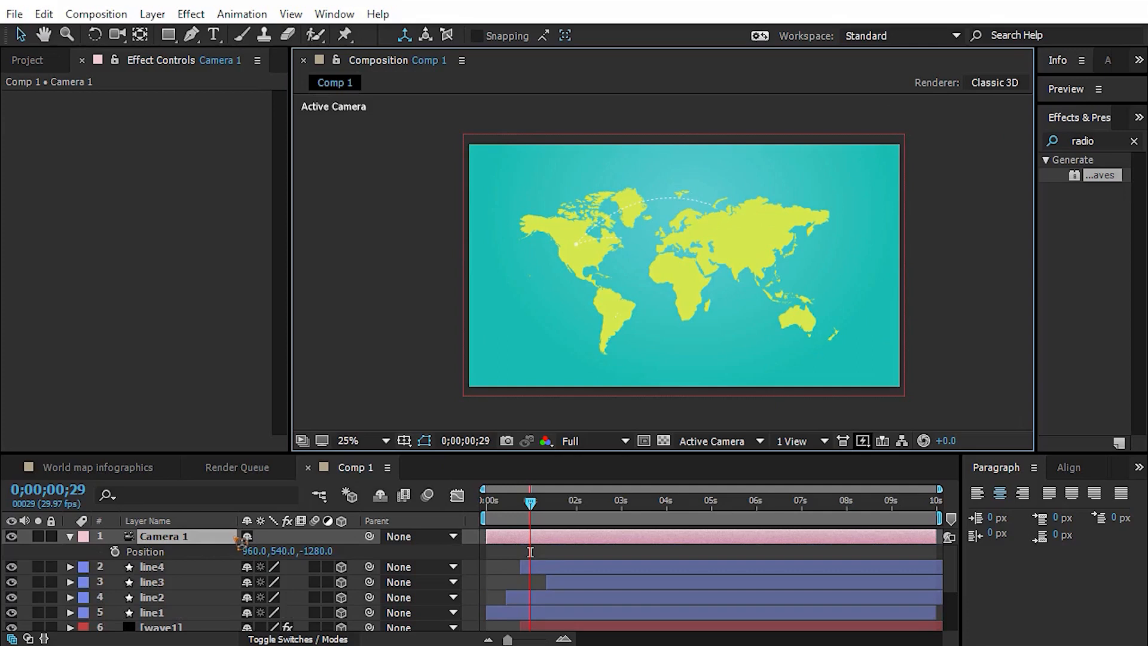
key(shift+a)
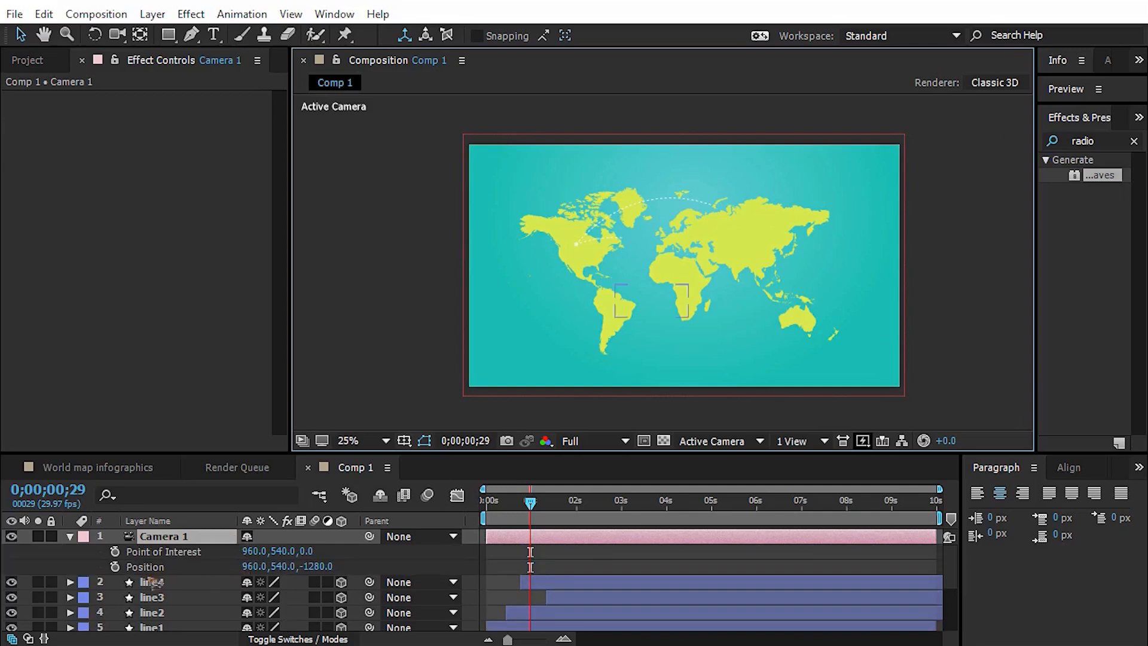
drag(530, 502, 486, 502)
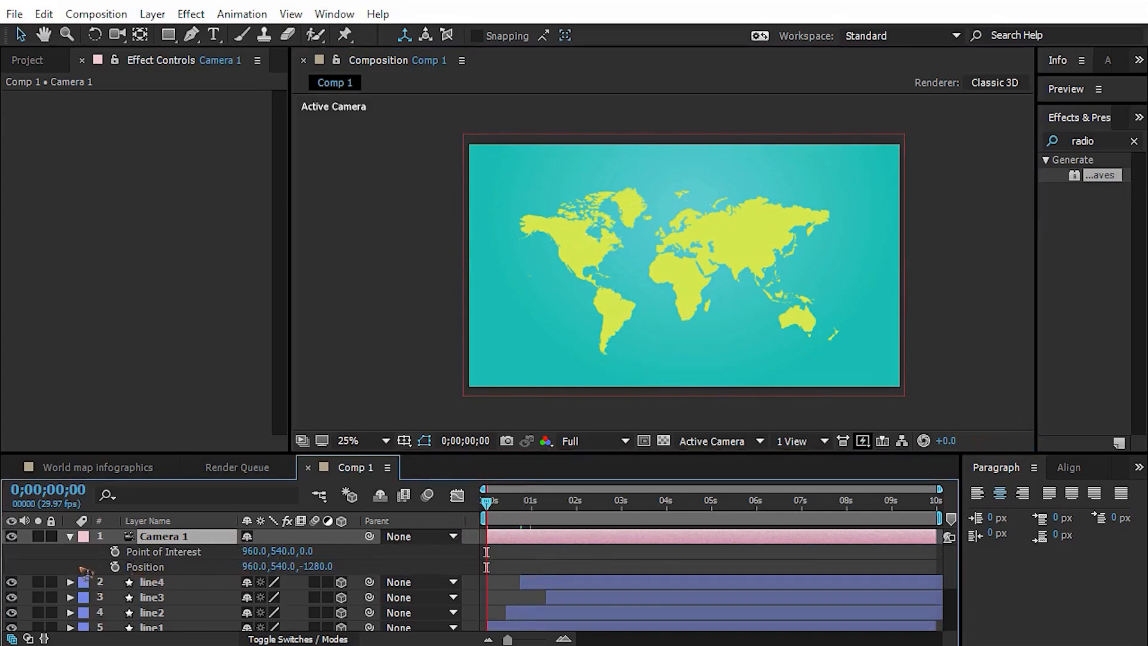
click(115, 551)
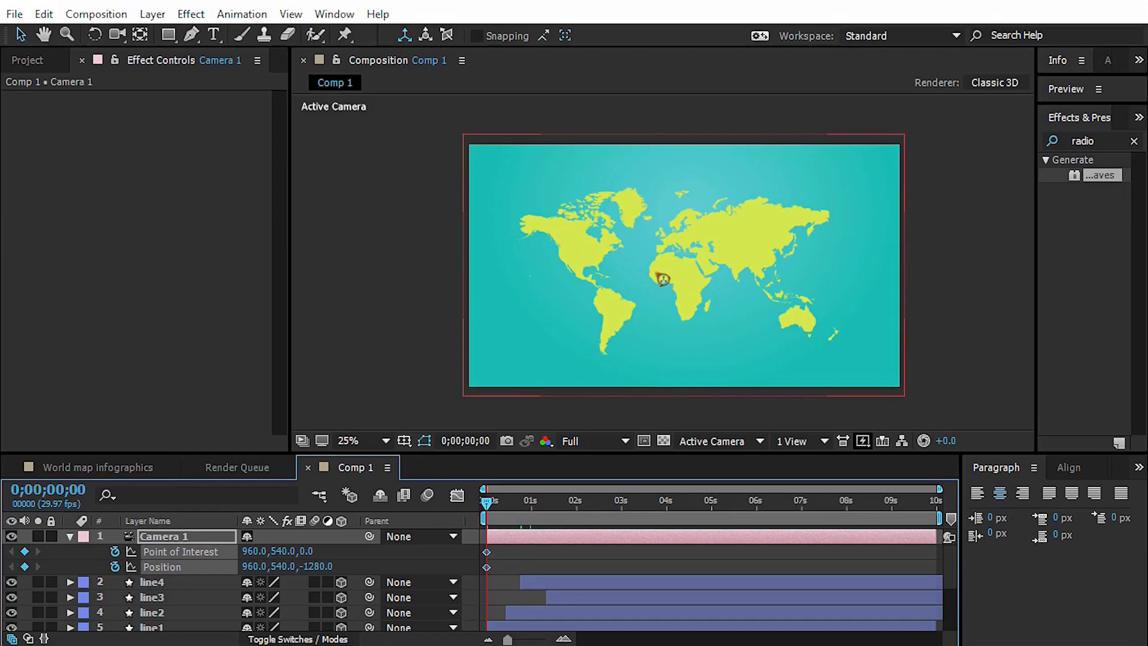
Orbit the camera to a tilted starting angle, and orbit it to a different angle at about 7 seconds
key(c)
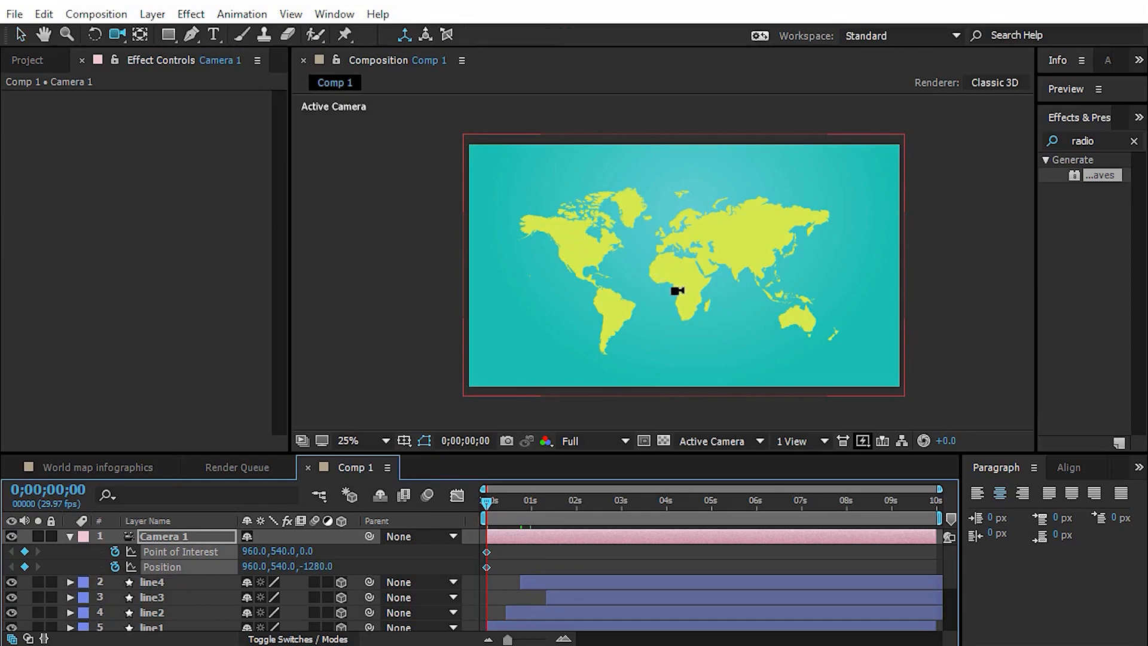
drag(678, 287, 684, 264)
drag(717, 501, 807, 528)
drag(822, 326, 788, 340)
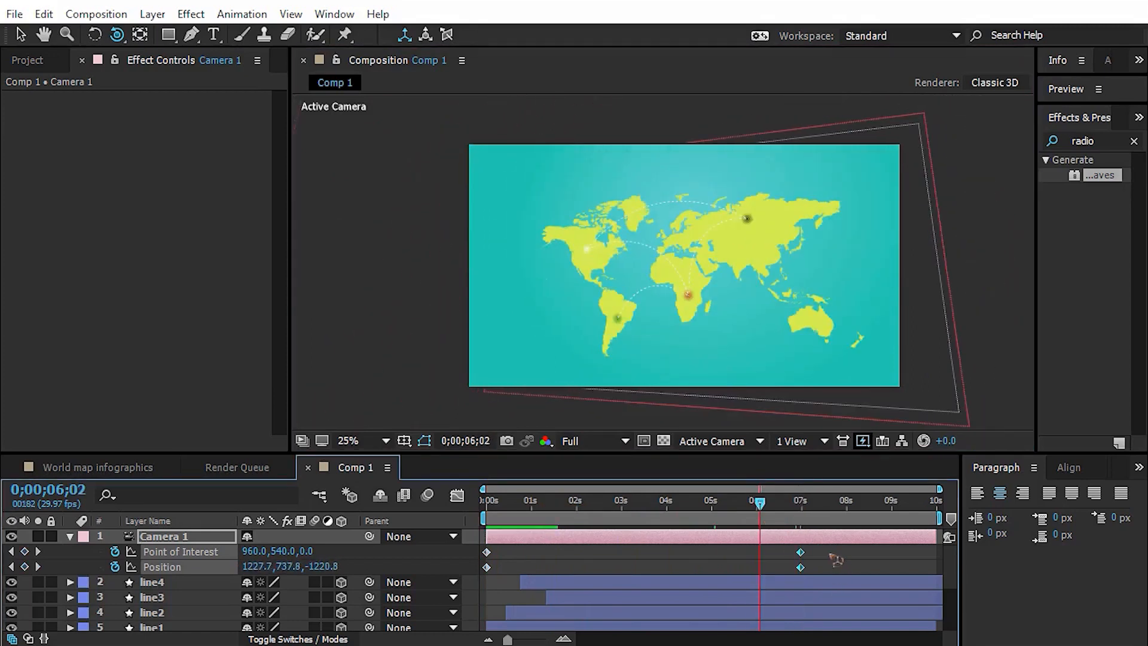
Apply Easy Ease to all the camera's Point of Interest and Position keyframes, and scrub through the move
drag(834, 549, 453, 581)
key(F9)
drag(646, 509, 328, 505)
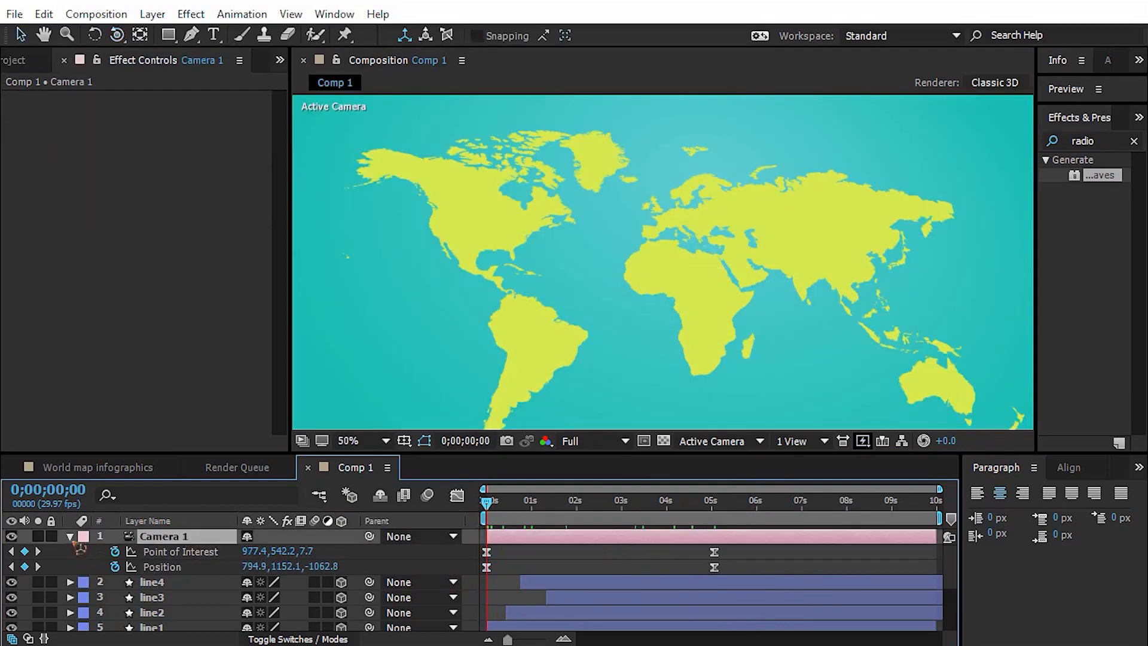
Expand the camera's options and turn Depth of Field on
click(70, 536)
click(71, 536)
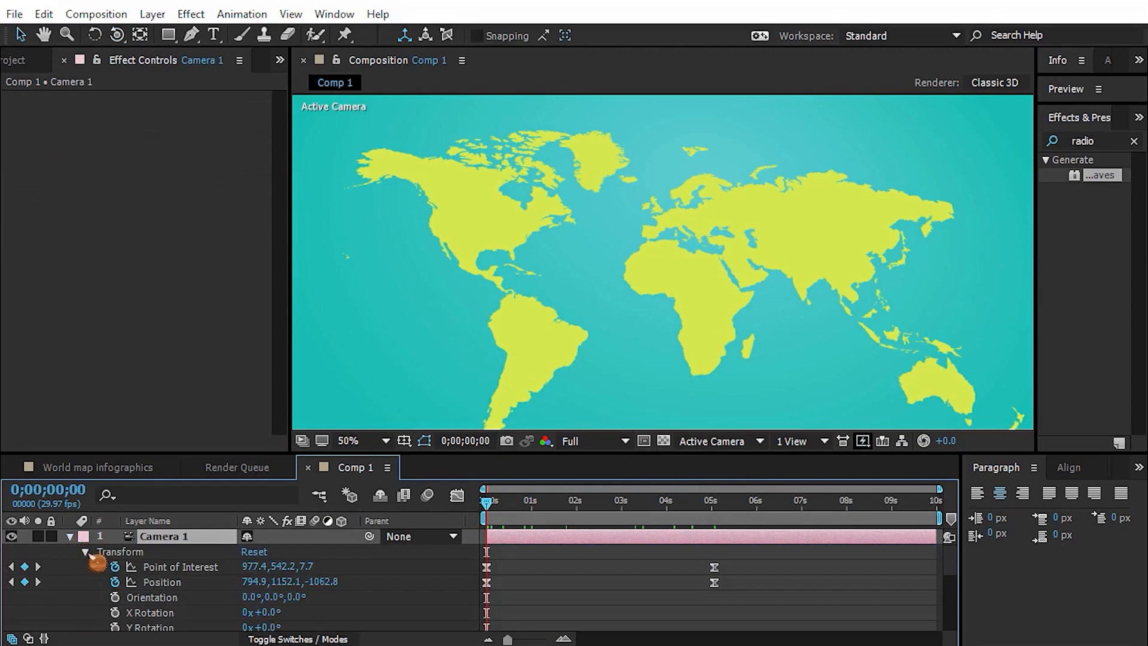
click(86, 552)
click(127, 571)
click(86, 566)
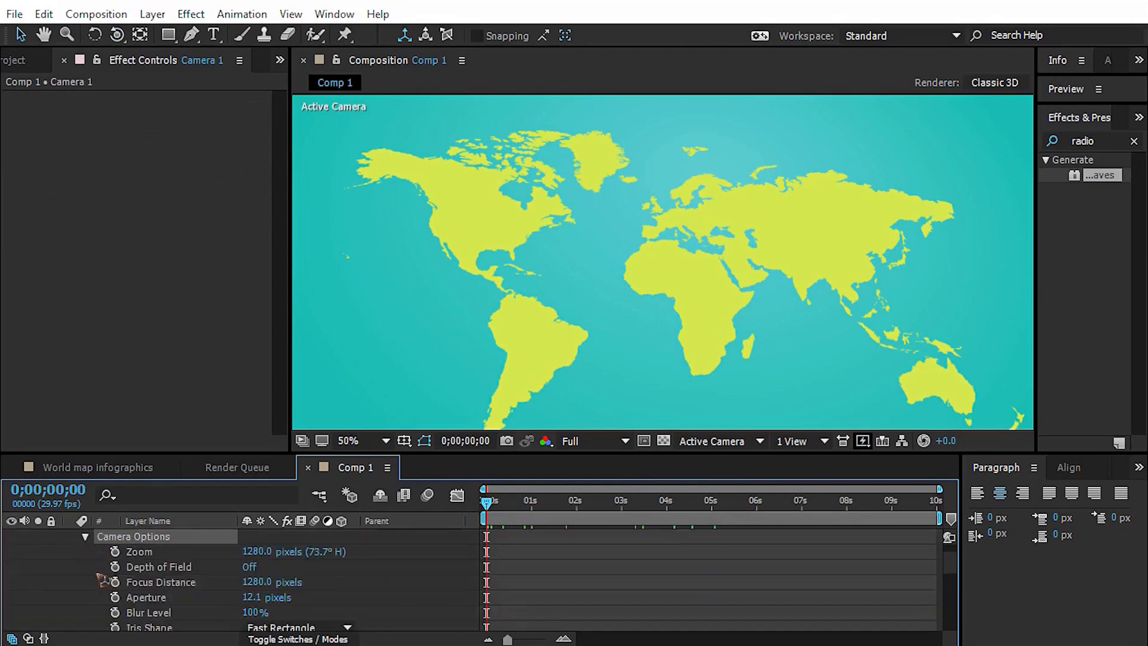
click(174, 571)
click(249, 567)
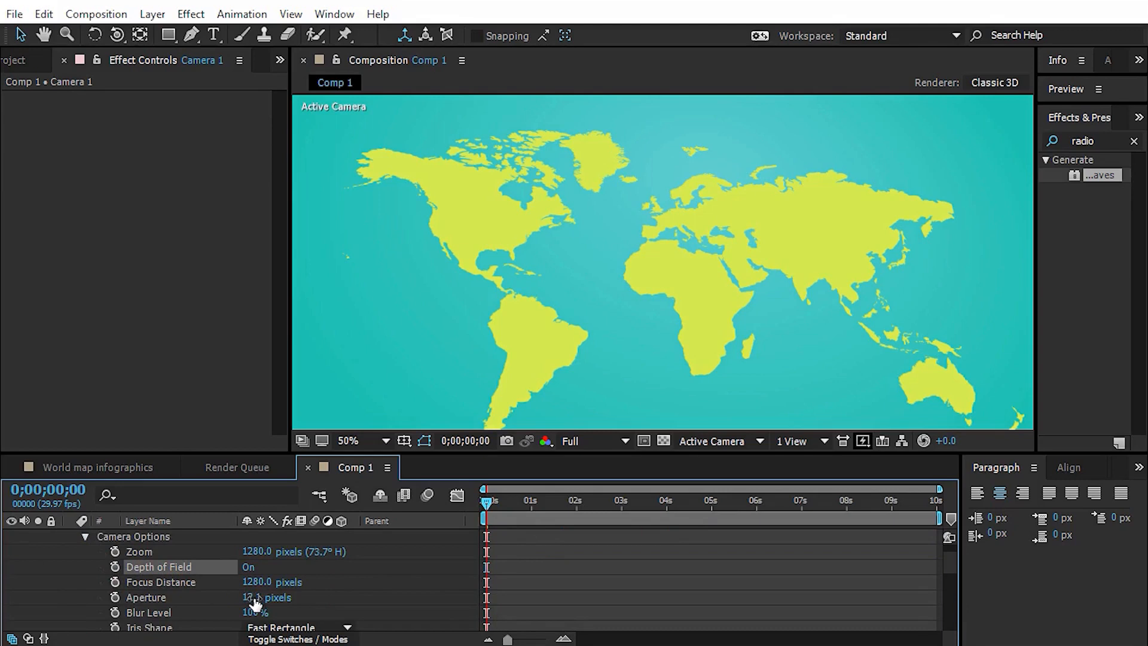
Set the camera's aperture to 190.1 pixels and focus distance to 1540.0 pixels, and check the blur at 0;00;03;20
drag(252, 601, 355, 617)
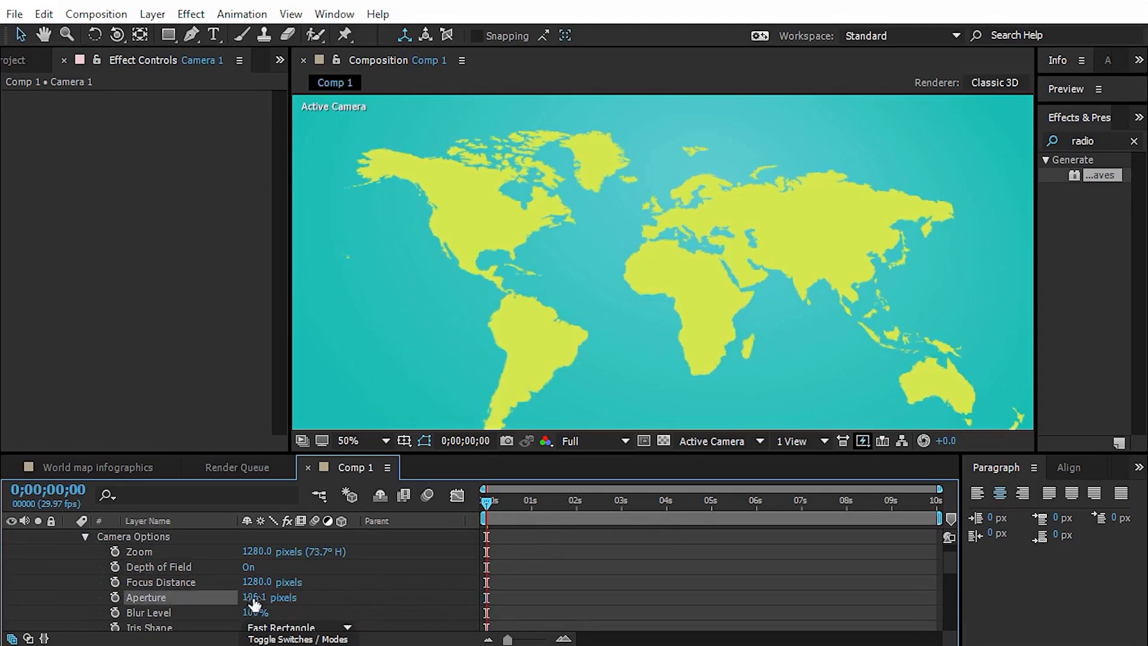
drag(254, 606, 257, 611)
drag(251, 608, 272, 584)
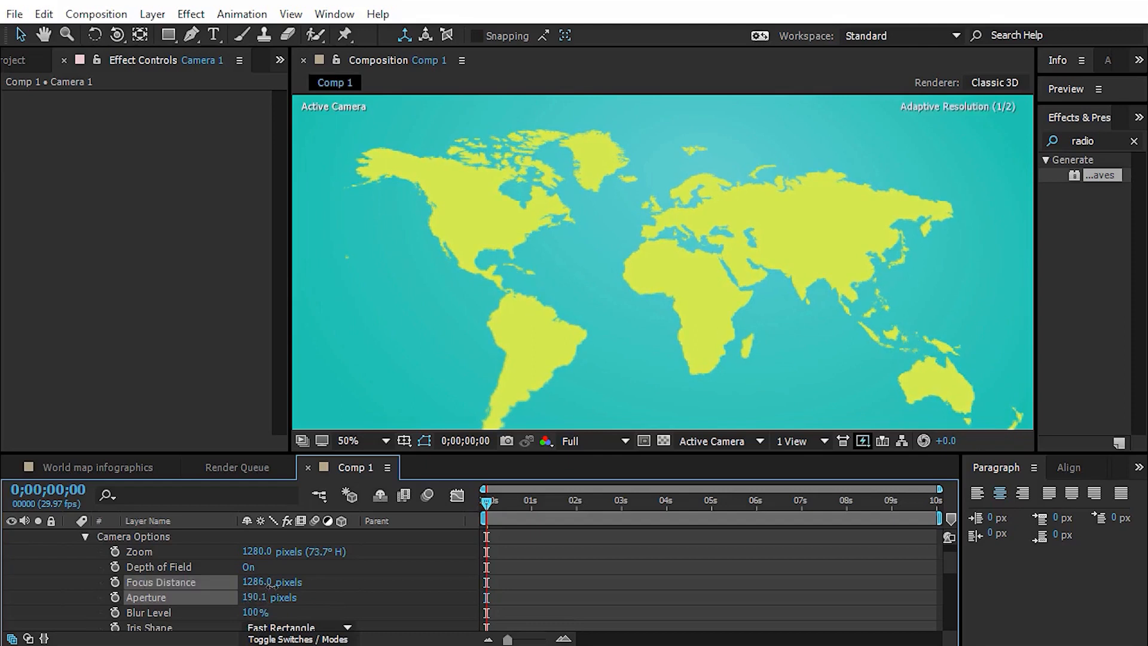
drag(455, 583, 651, 508)
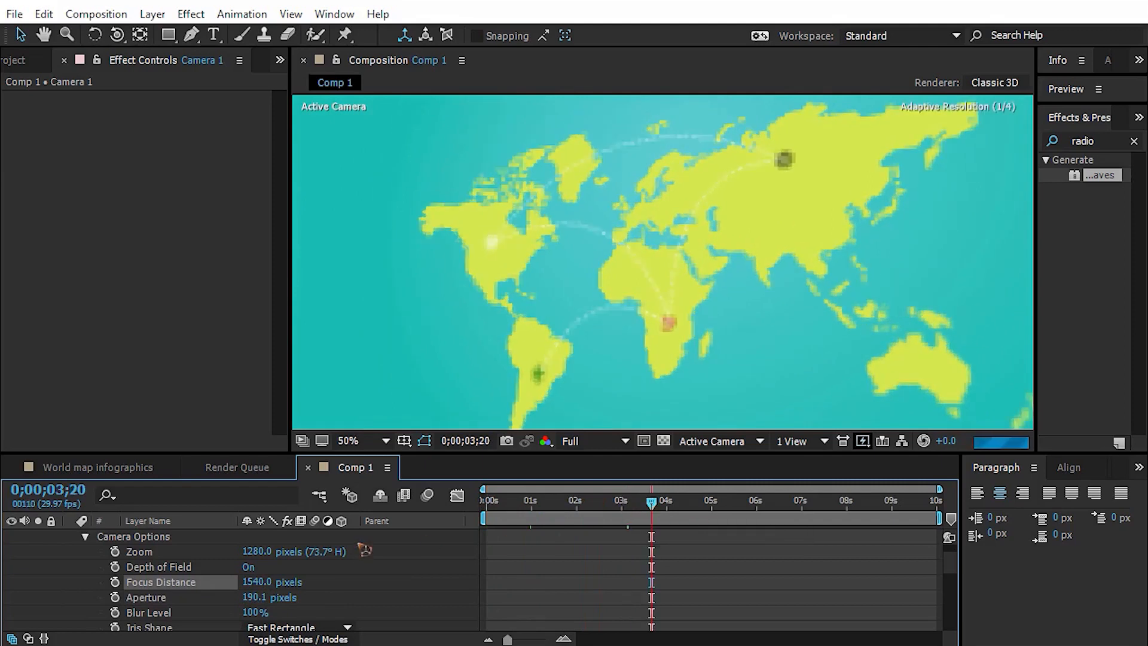
Set the camera's aperture to 350 pixels and shorten its focus distance to shift the sharp area of the map
click(254, 597)
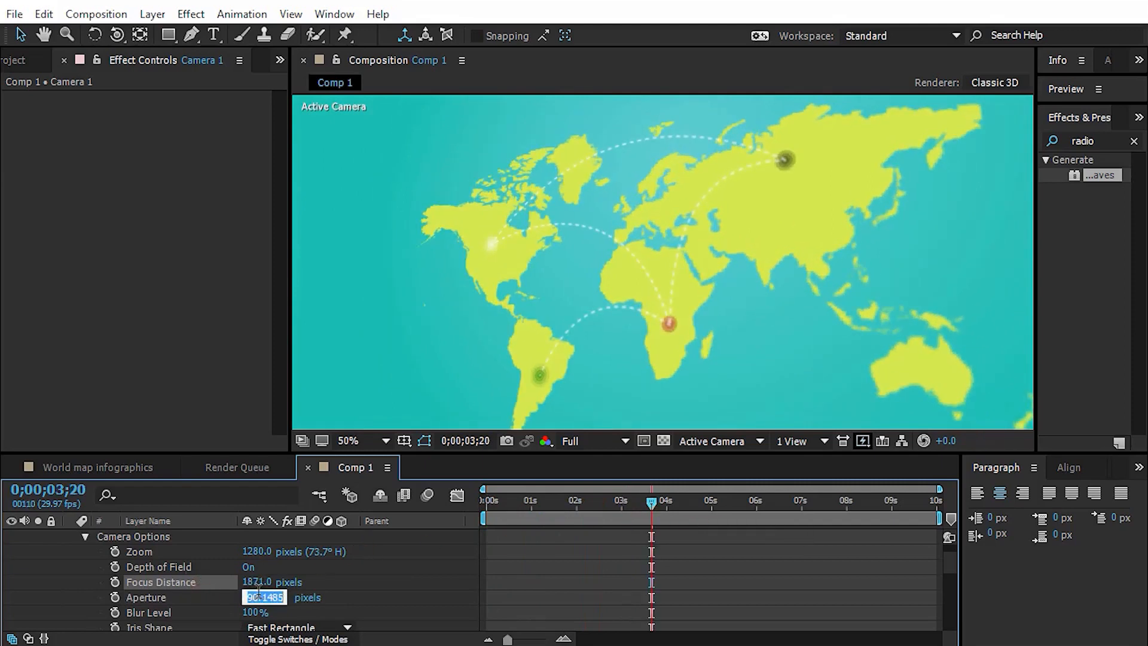
text(350)
key(Return)
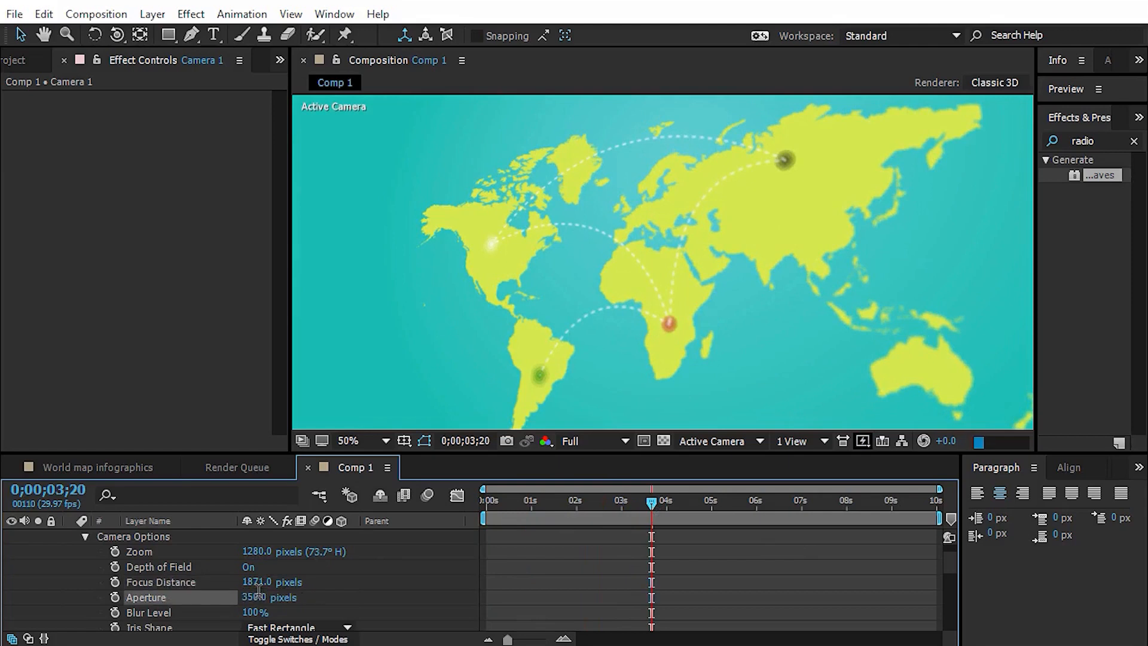
drag(240, 581, 56, 590)
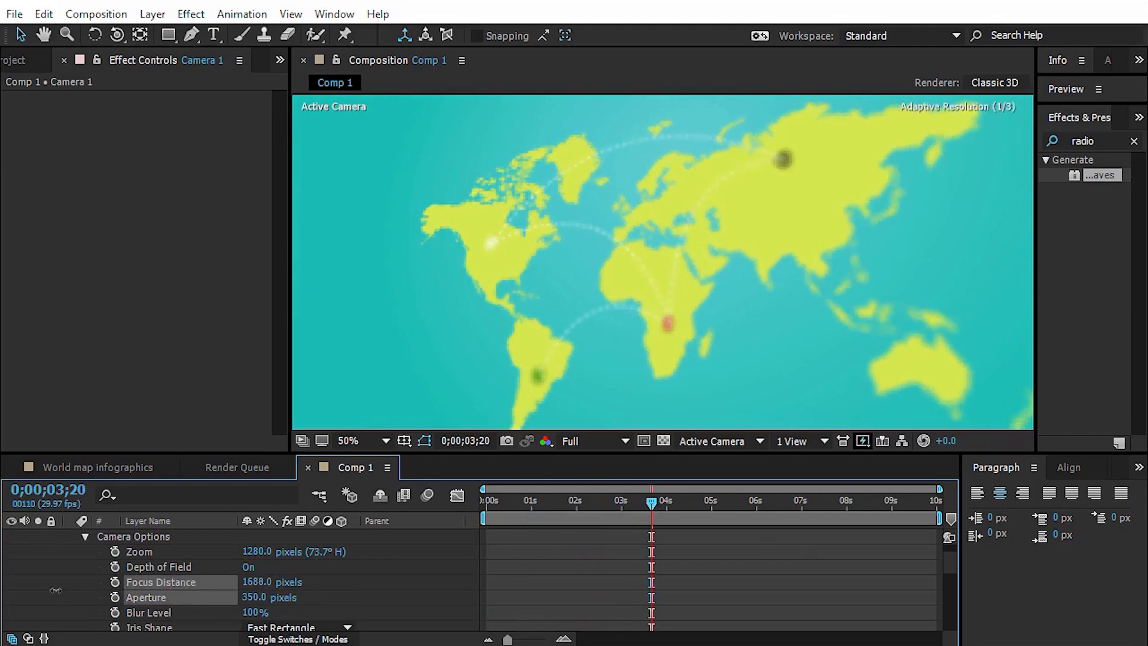
drag(262, 583, 148, 597)
mouse_move(256, 589)
mouse_down()
mouse_move(233, 595)
mouse_move(261, 589)
mouse_up()
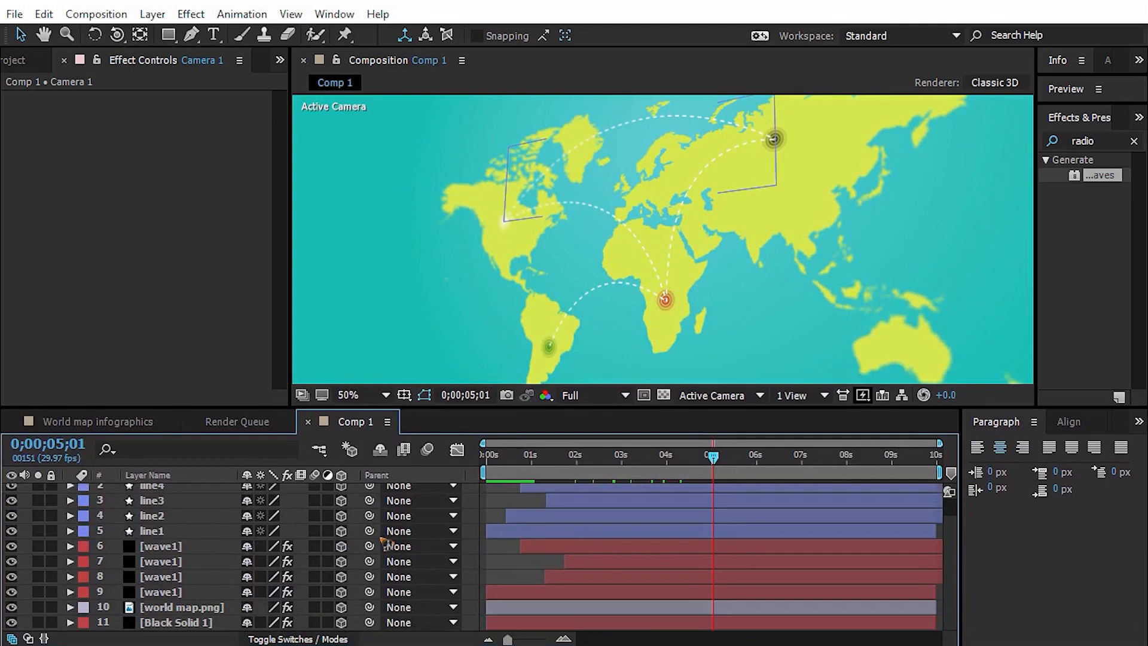
Duplicate the background layer Black Solid 1 and remove the Gradient Ramp effect from the copy
click(194, 623)
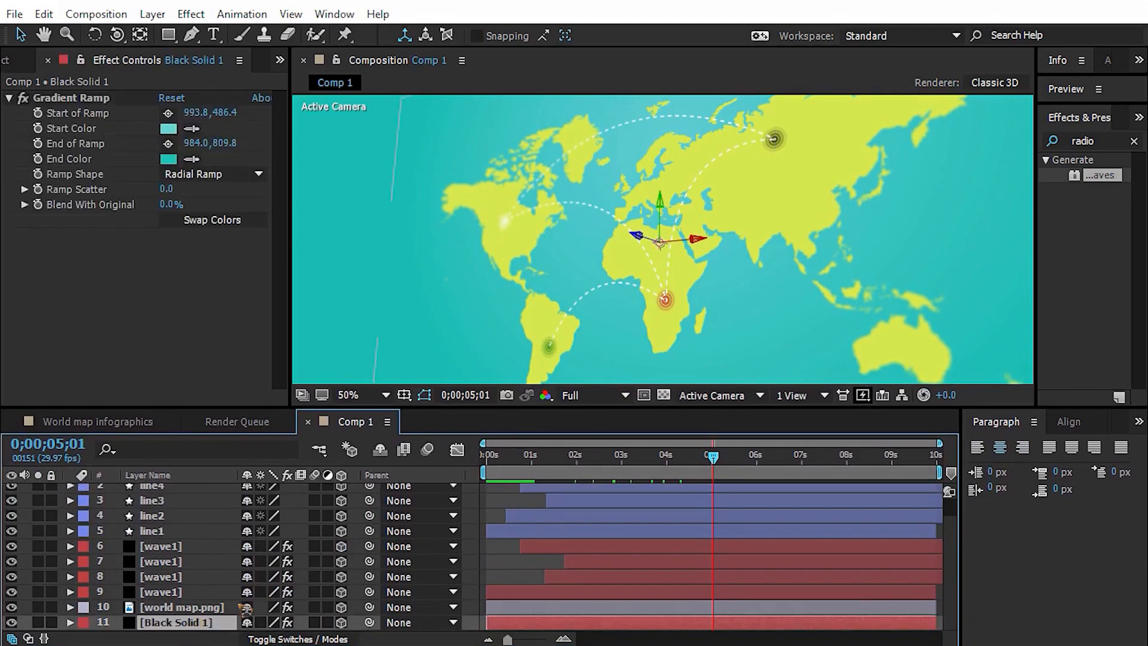
key(ctrl+d)
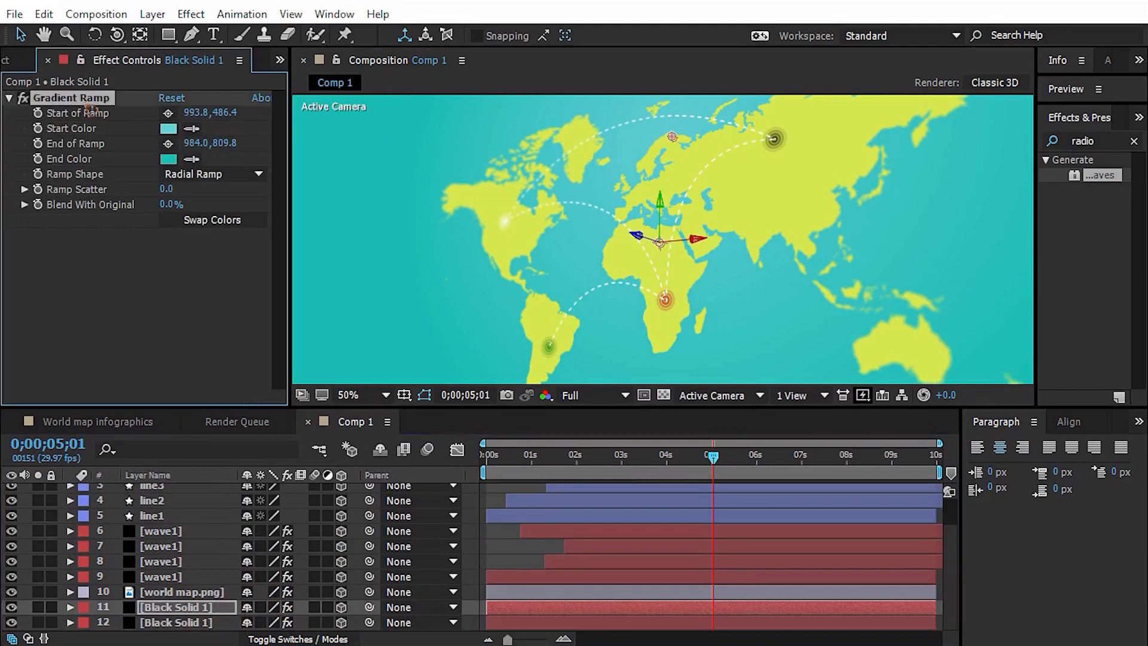
key(Delete)
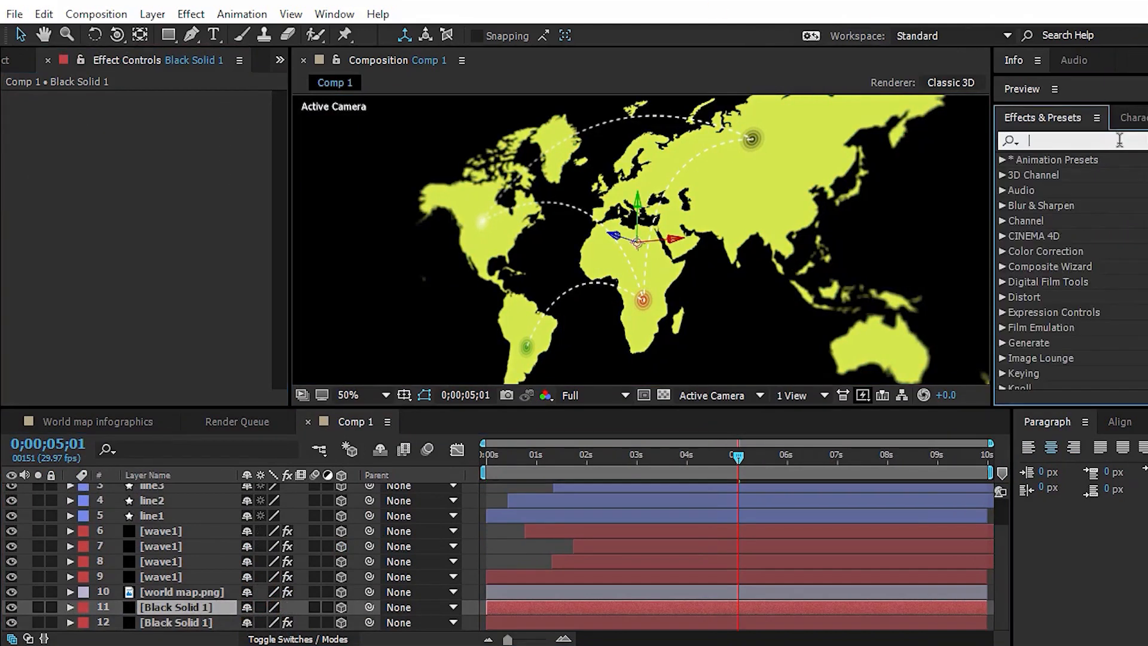
Find the Grid effect and apply it to the duplicated solid above the gradient background
text(grid)
drag(1049, 299, 175, 609)
key(comma)
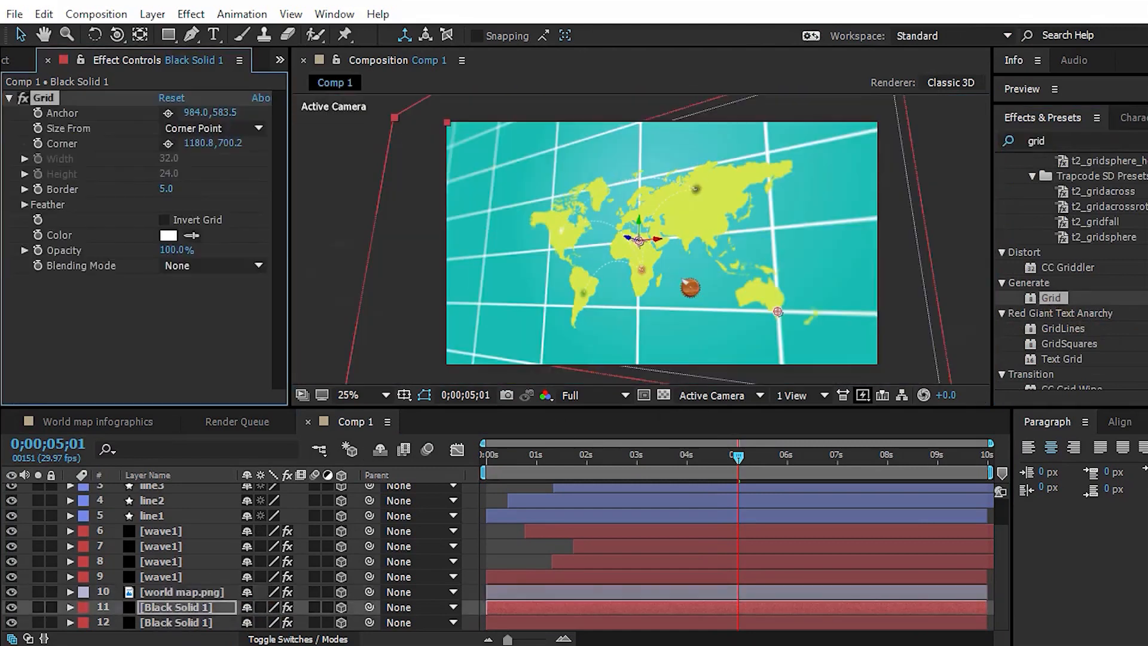
key(period)
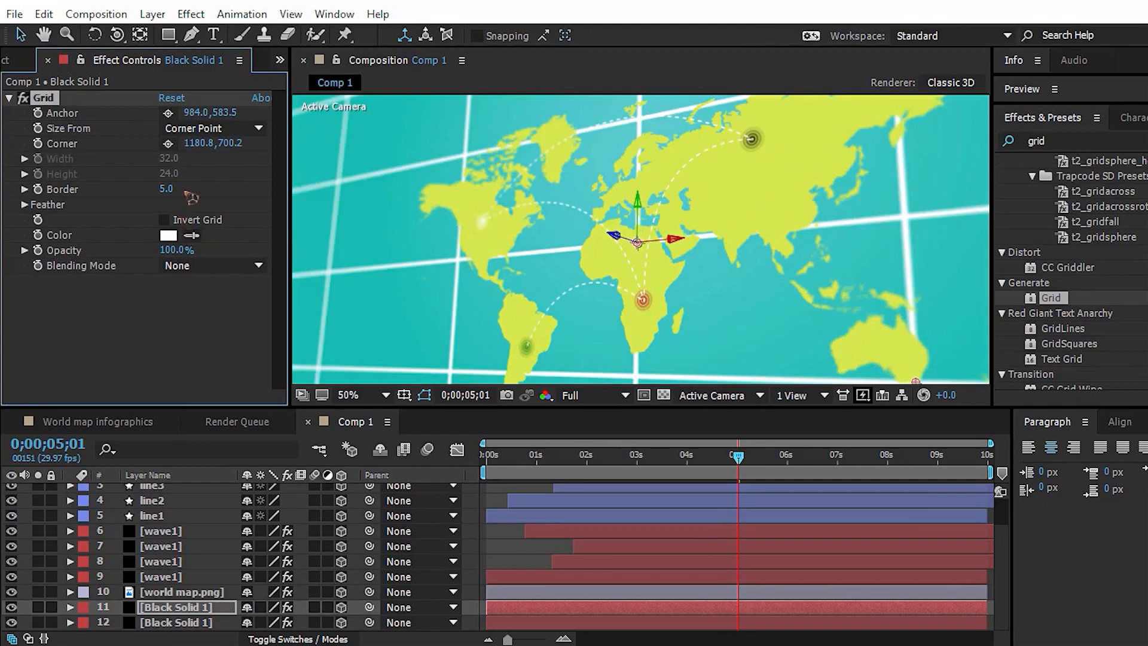
Thin the grid lines by setting the Grid effect's Border to 0.5
drag(165, 191, 166, 198)
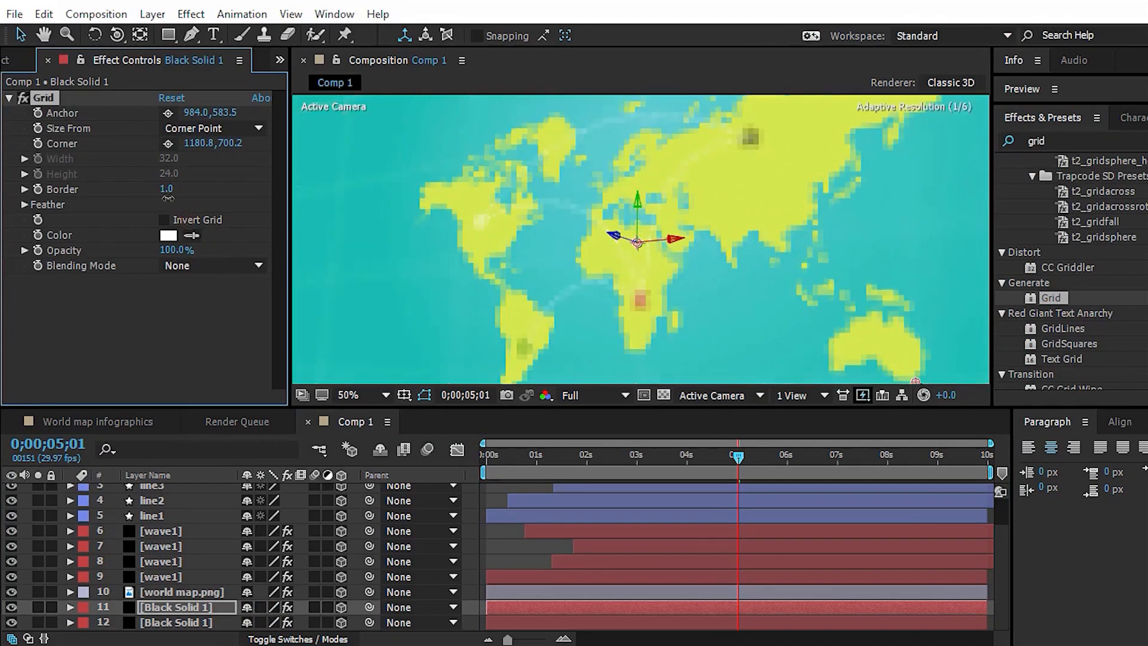
click(169, 191)
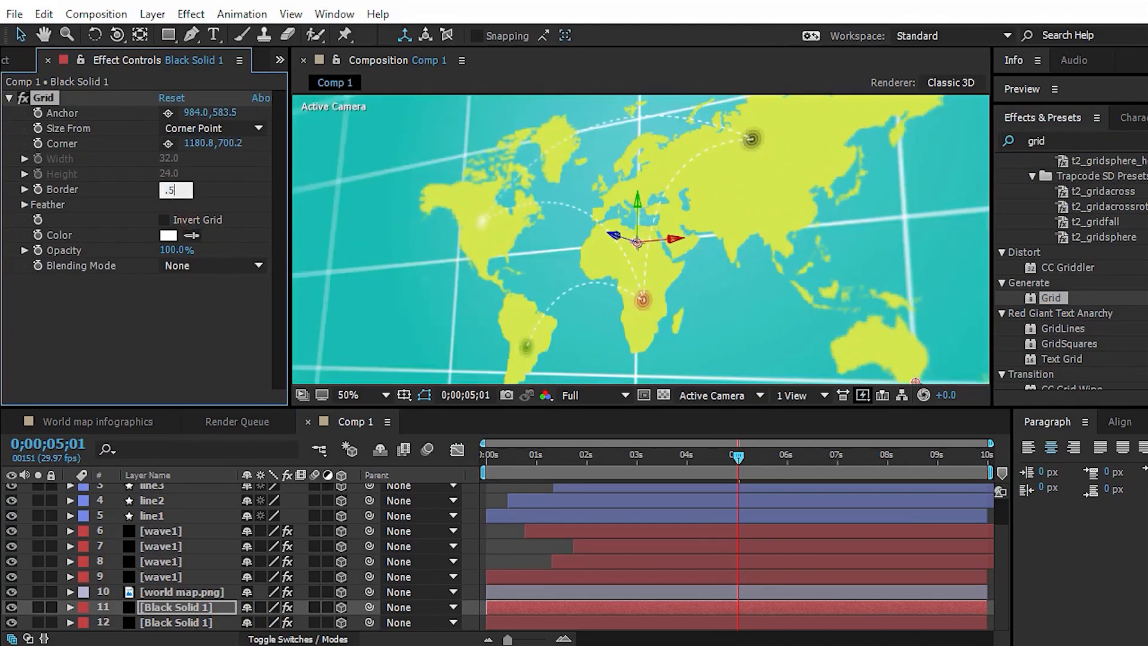
click(185, 609)
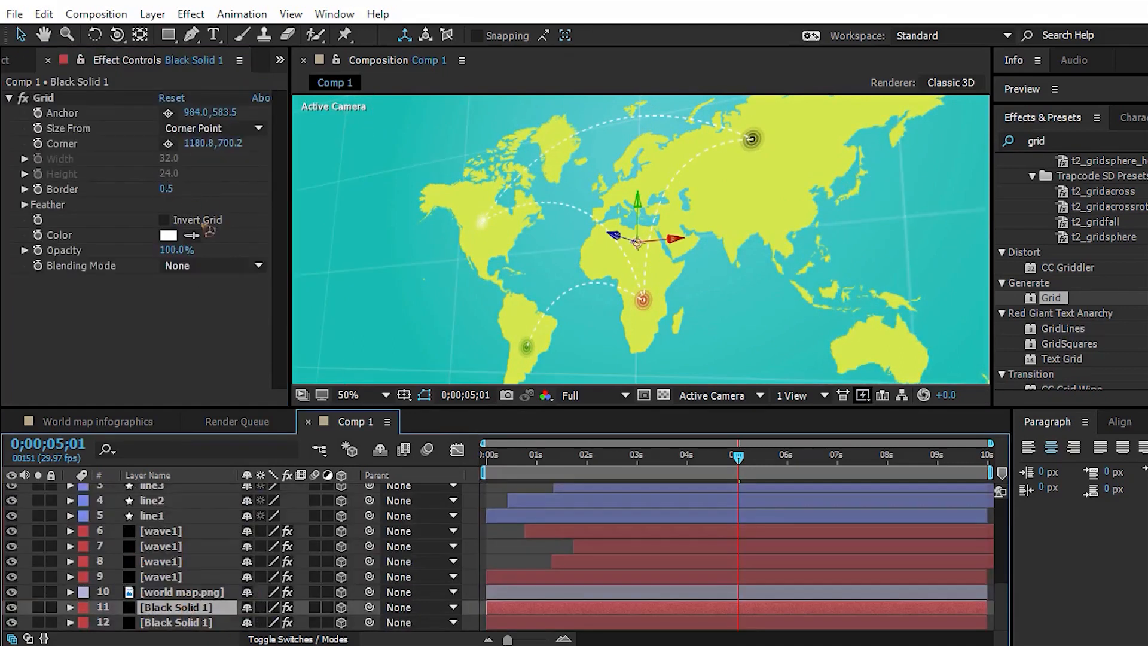
Lower the horizontal Corner value of the Grid effect on the duplicated solid to tighten the grid spacing
drag(203, 145, 150, 201)
scroll(169, 564, up, 5)
click(247, 516)
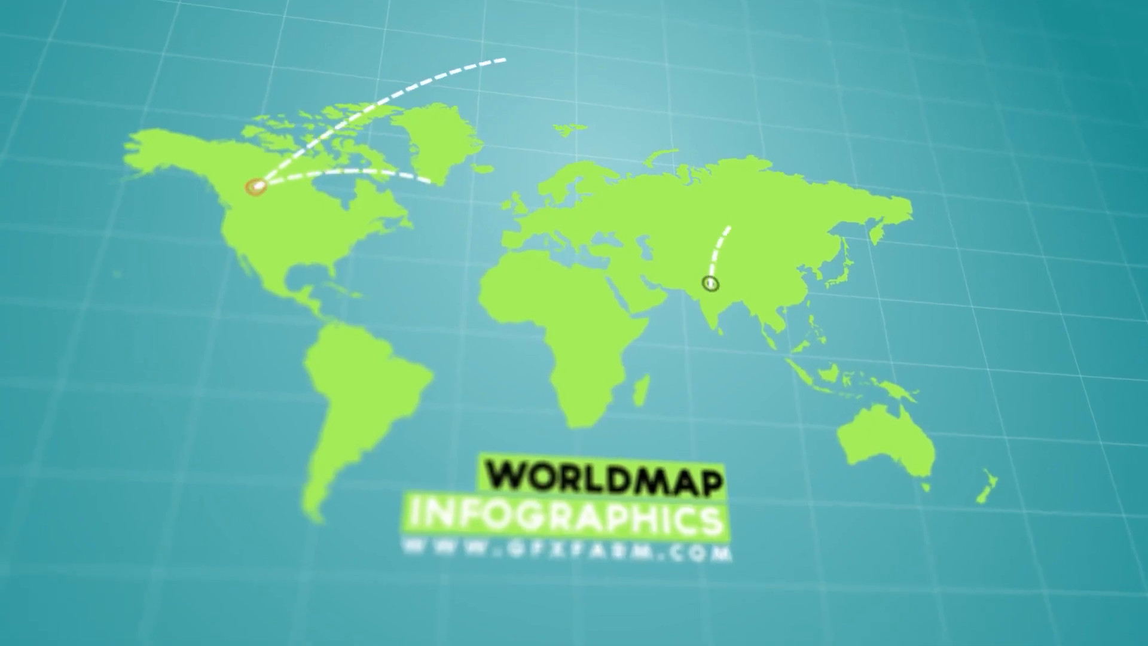